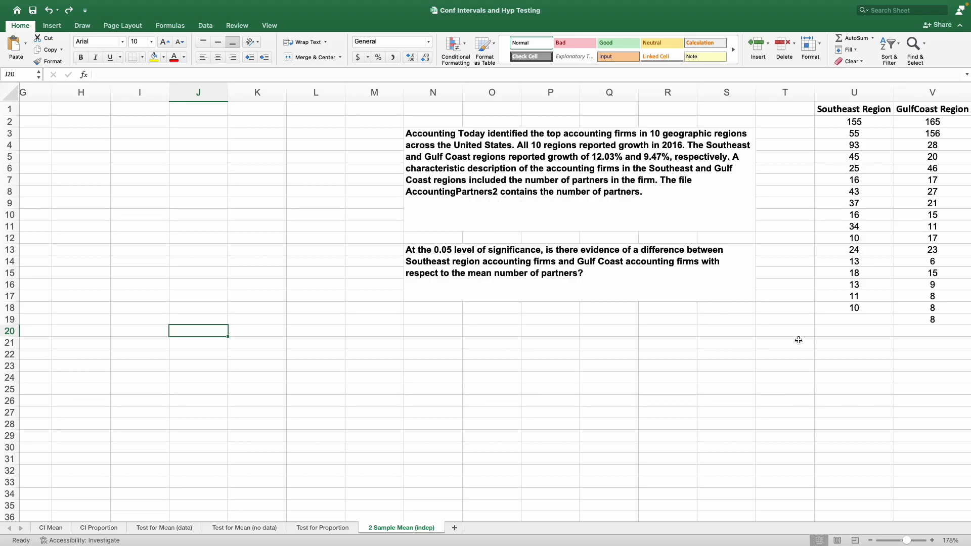
left_click_drag(856, 107, 896, 320)
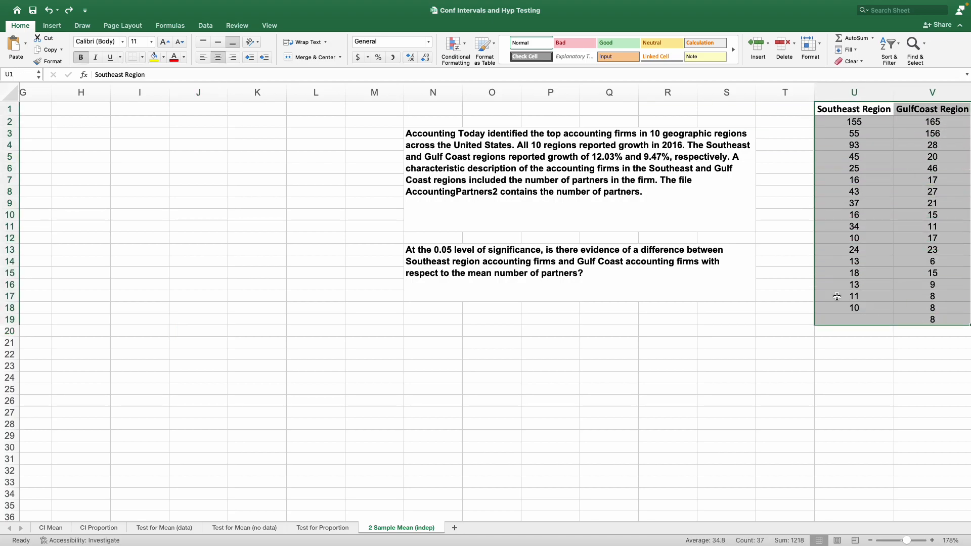
left_click(733, 367)
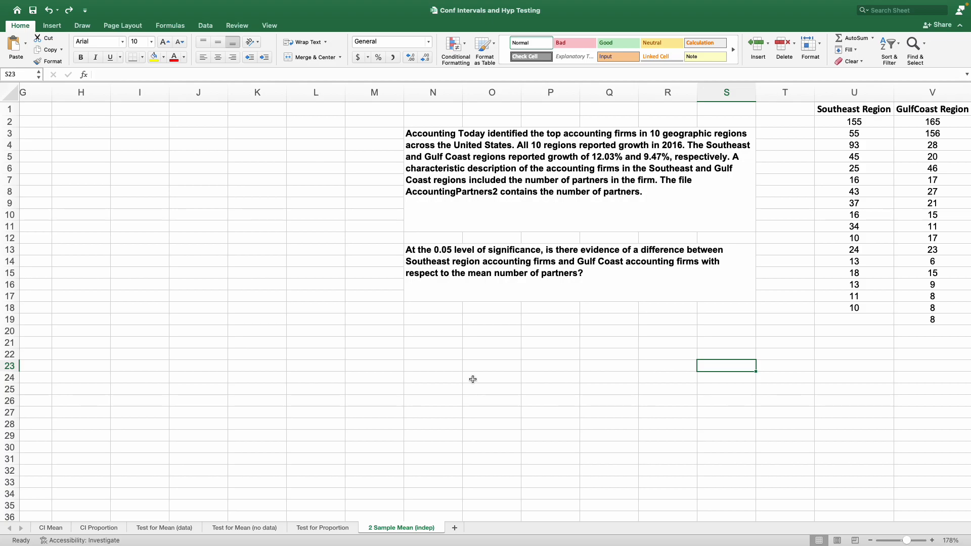
Switch to the Conf Int and Hyp Test Template workbook and copy range A1:K36 from its 2 Sample Mean (indep) sheet
key("ctrl+Left")
key("ctrl+Right")
key("ctrl+Right")
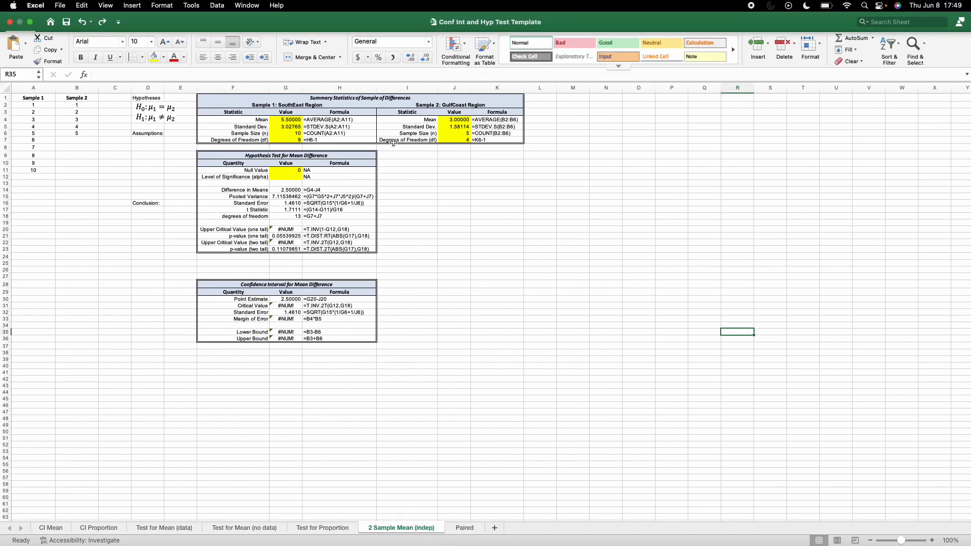
left_click_drag(34, 97, 419, 339)
right_click(322, 219)
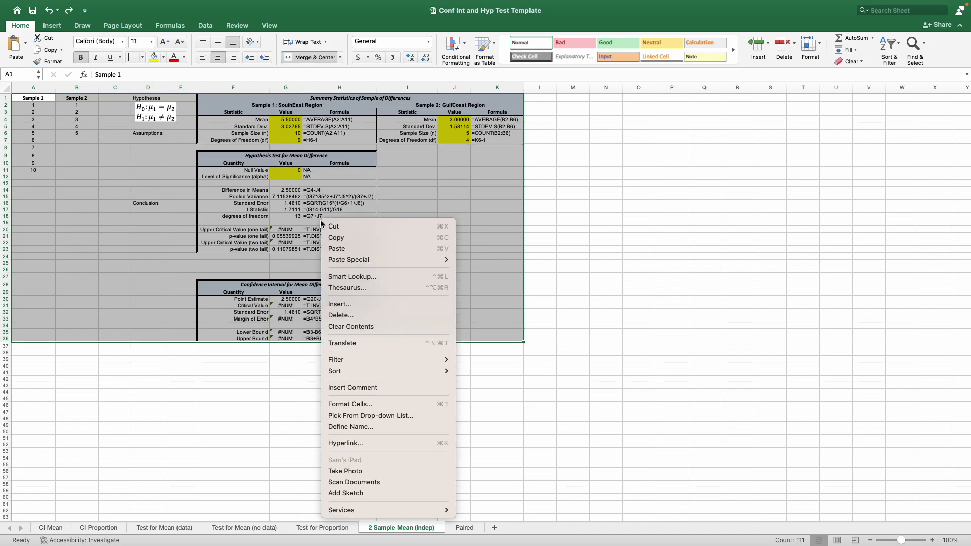
left_click(340, 238)
Return to the Conf Intervals and Hyp Testing workbook and paste the copied template at cell A1 of the 2 Sample Mean (indep) sheet
key("ctrl+Left")
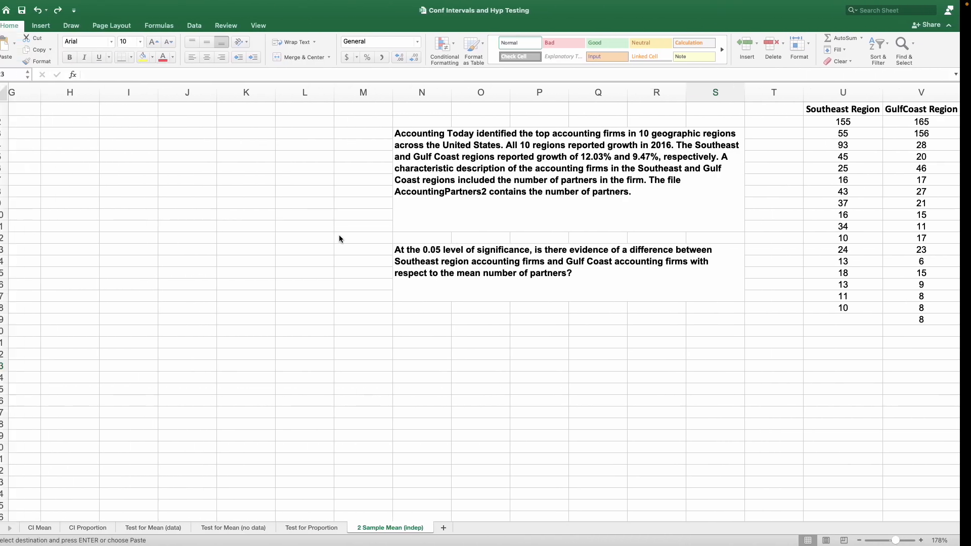
left_click_drag(738, 517, 436, 498)
left_click(51, 113)
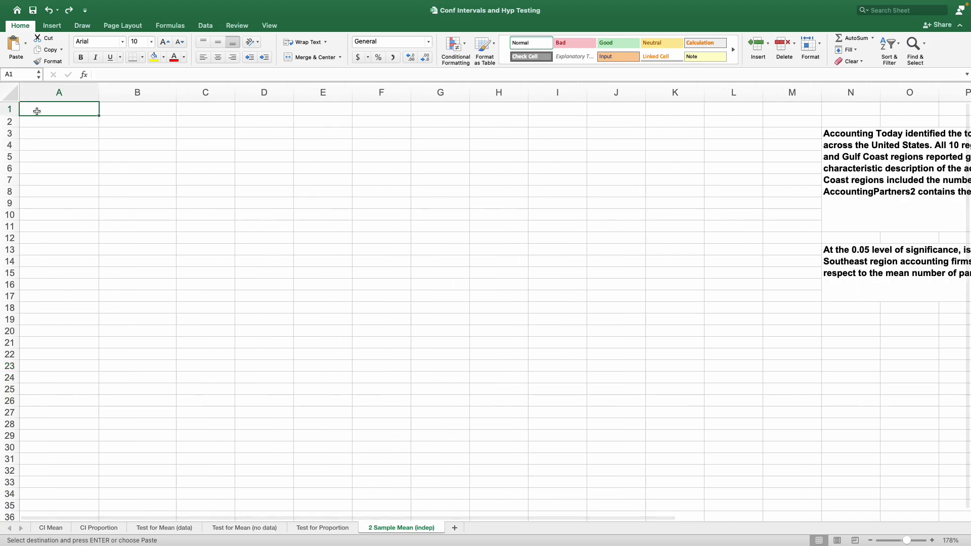
right_click(51, 112)
left_click(53, 138)
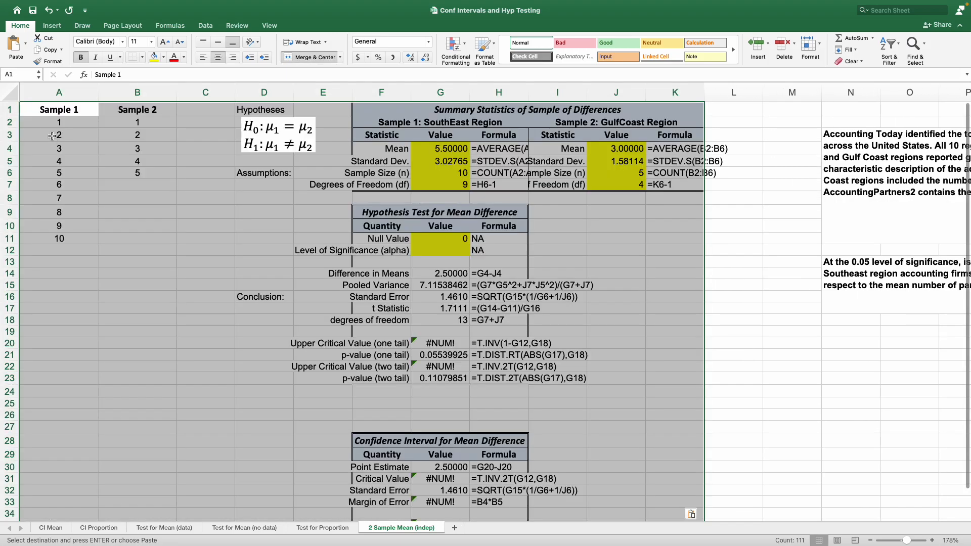
left_click(159, 223)
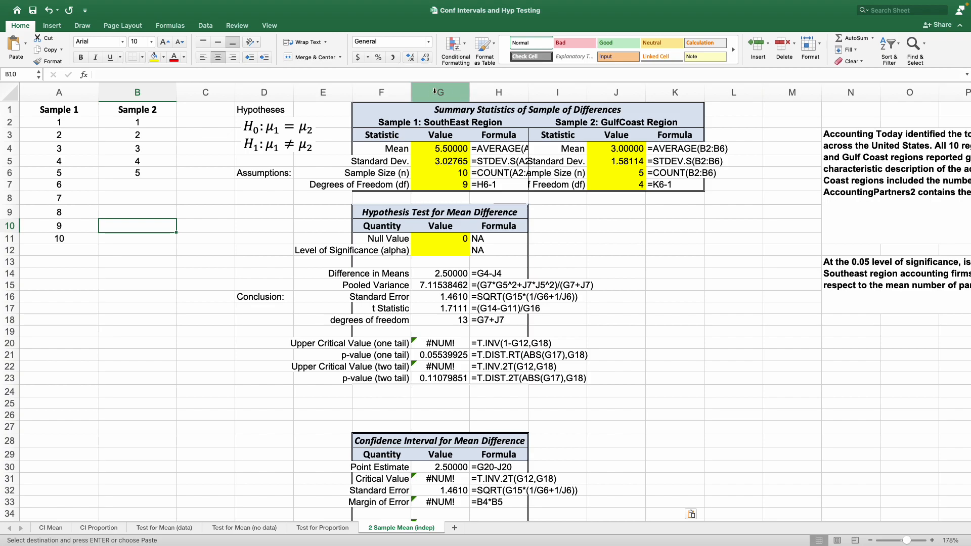
Widen column F to fit its row labels and autofit column H to its formula text
left_click_drag(411, 87, 482, 87)
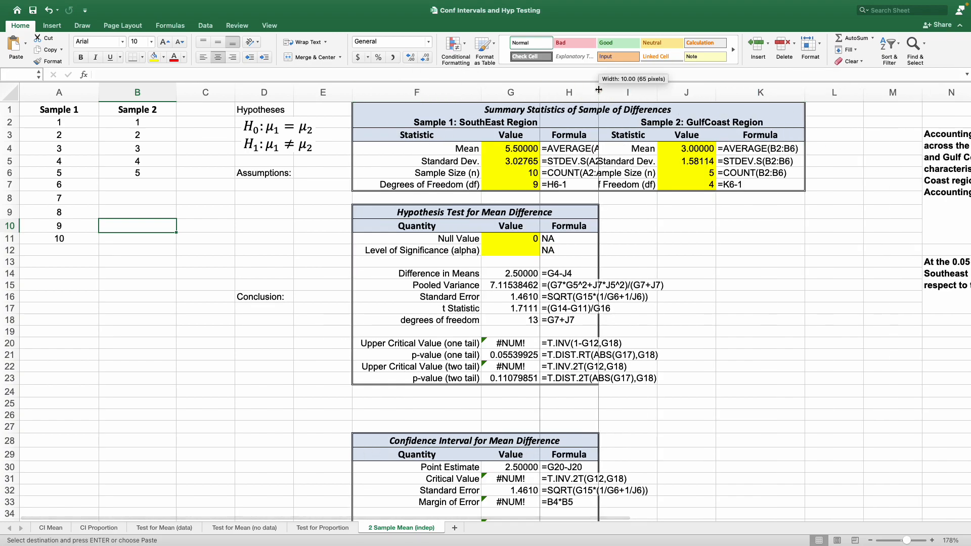
double_click(599, 89)
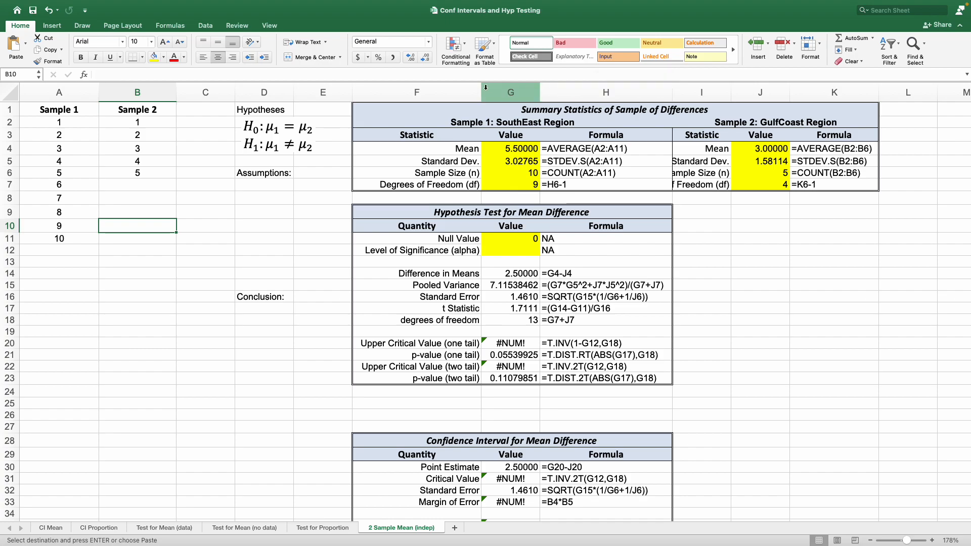
scroll(582, 261, "down", 5)
scroll(582, 261, "up", 5)
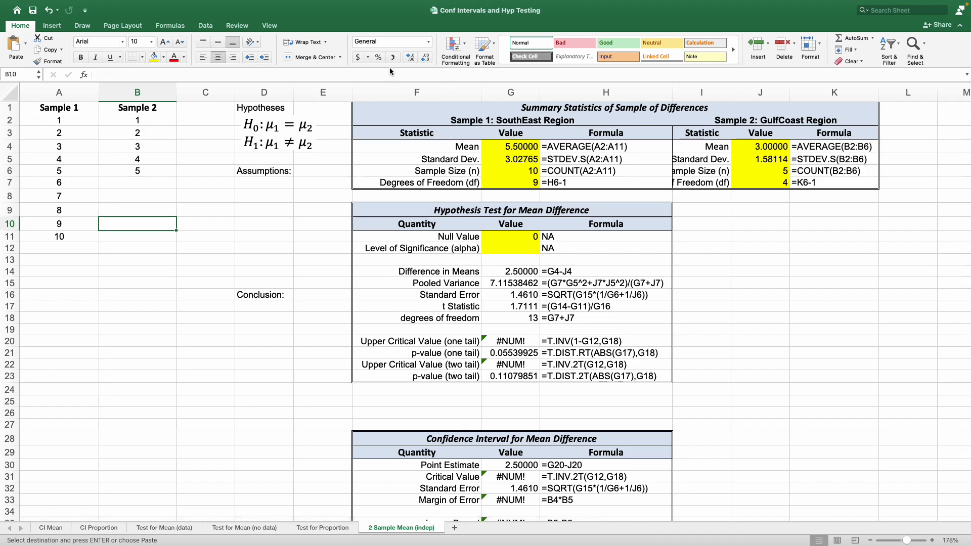
scroll(357, 101, "up", 1)
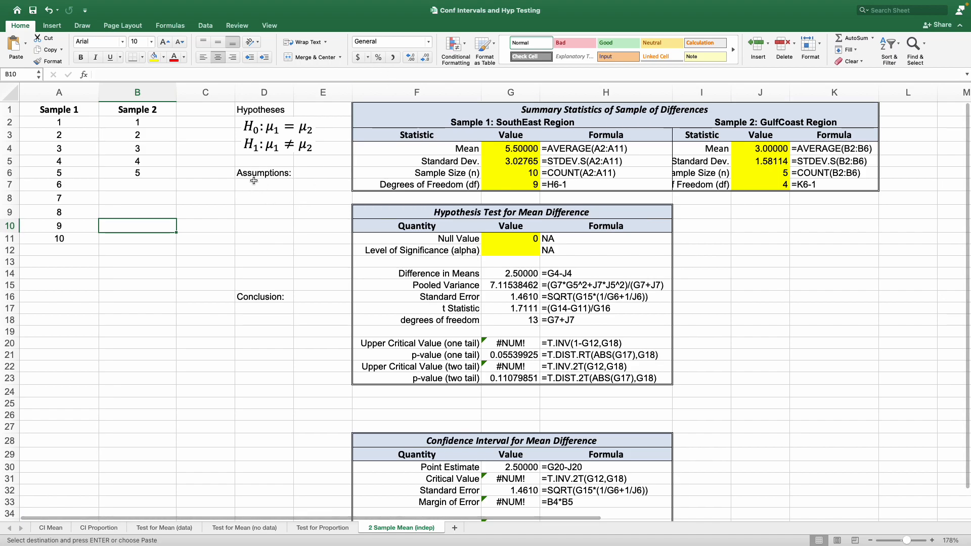
Examine the template's Sample 1 heading, the placeholder data in columns A and B, and the summary statistic formulas for both samples
left_click(552, 124)
left_click(235, 73)
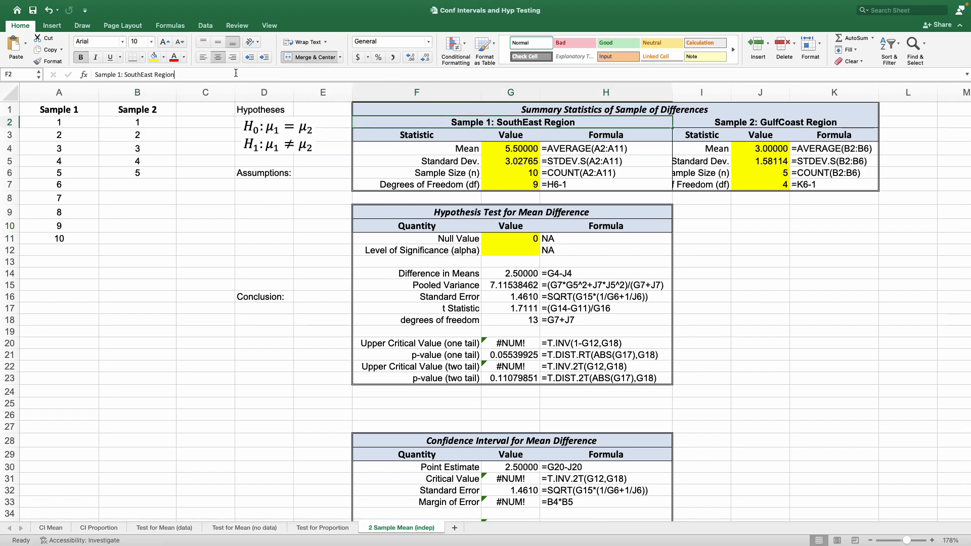
left_click_drag(51, 112, 59, 239)
left_click_drag(137, 110, 142, 175)
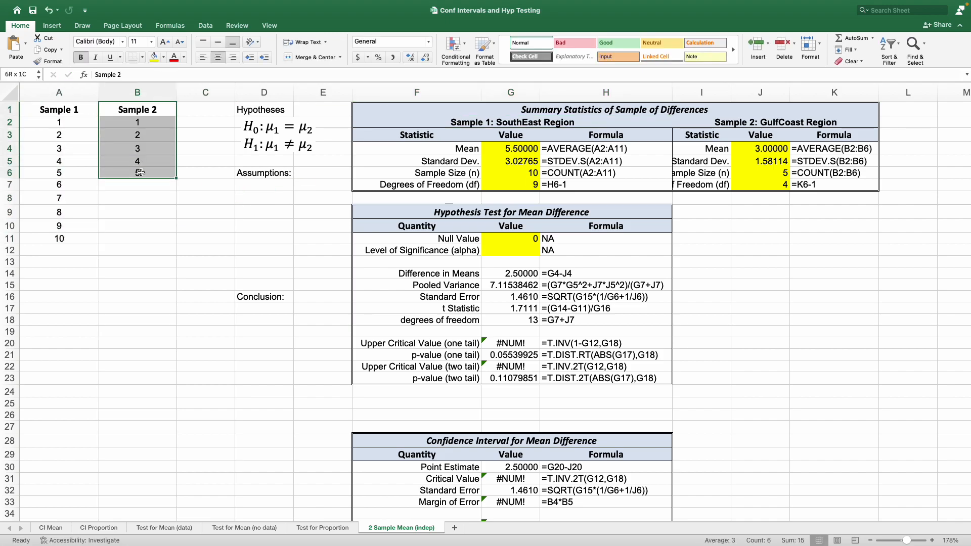
left_click(163, 196)
left_click_drag(511, 149, 511, 173)
left_click(794, 161)
left_click(756, 152)
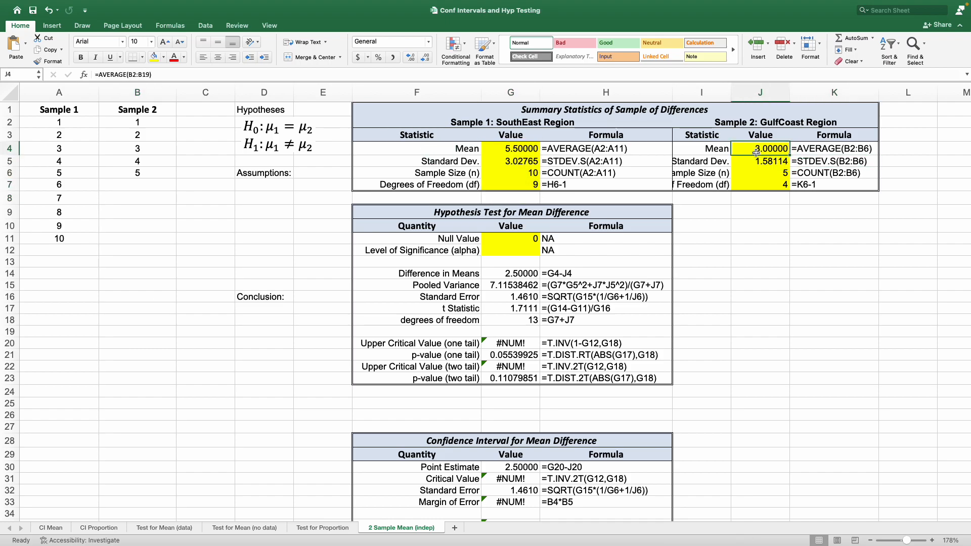
left_click(640, 278)
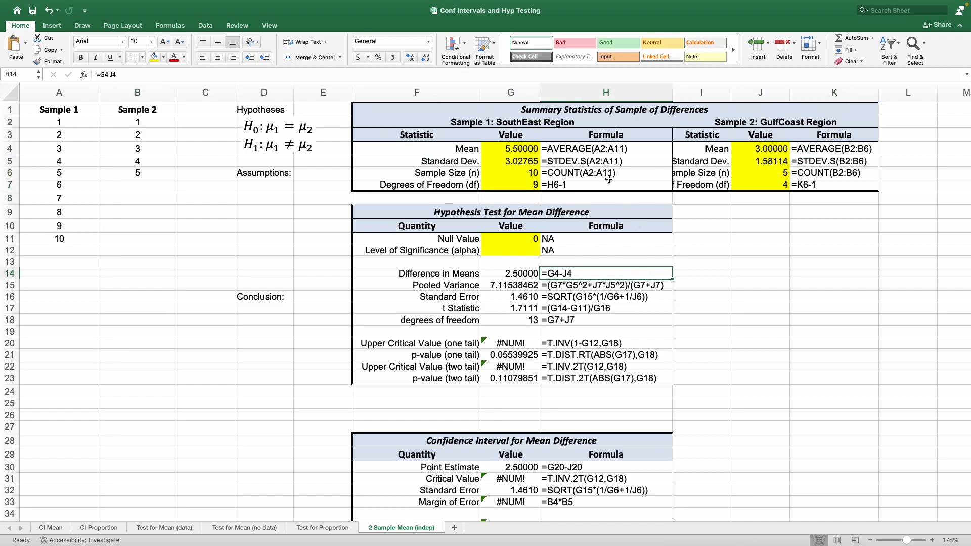
Copy the Southeast and GulfCoast Region data from U1:V19 over the placeholder samples starting at cell A1
left_click_drag(557, 518, 890, 516)
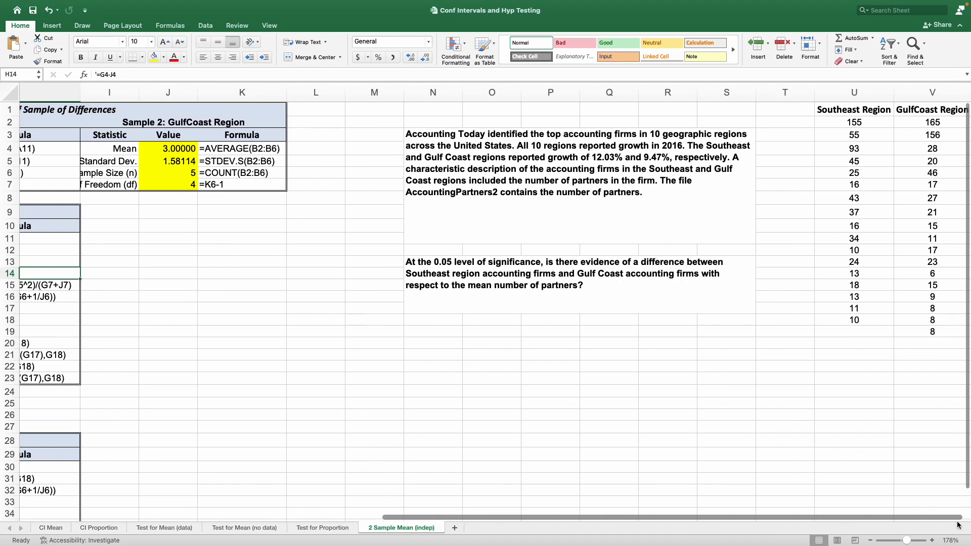
left_click_drag(848, 109, 910, 330)
right_click(884, 218)
left_click(845, 234)
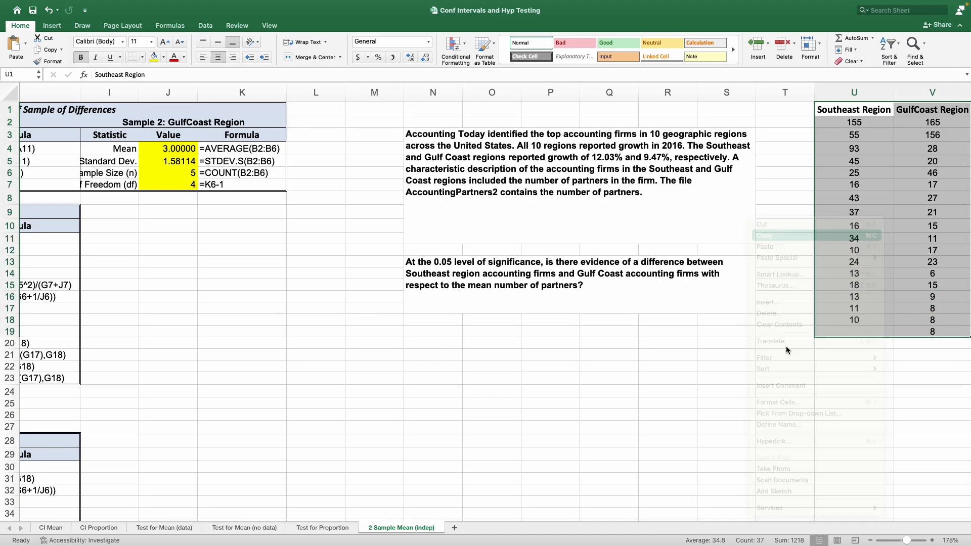
left_click_drag(664, 517, 220, 484)
right_click(51, 109)
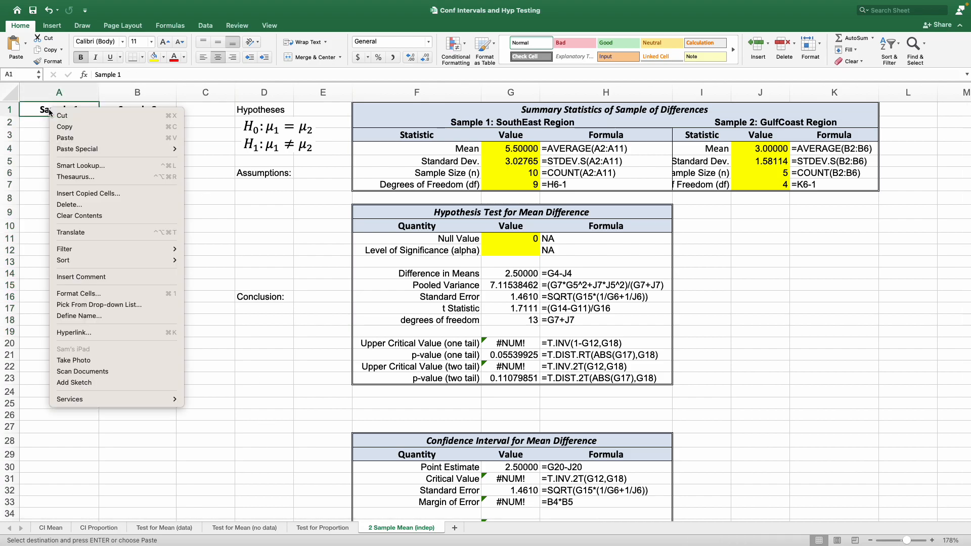
left_click(64, 139)
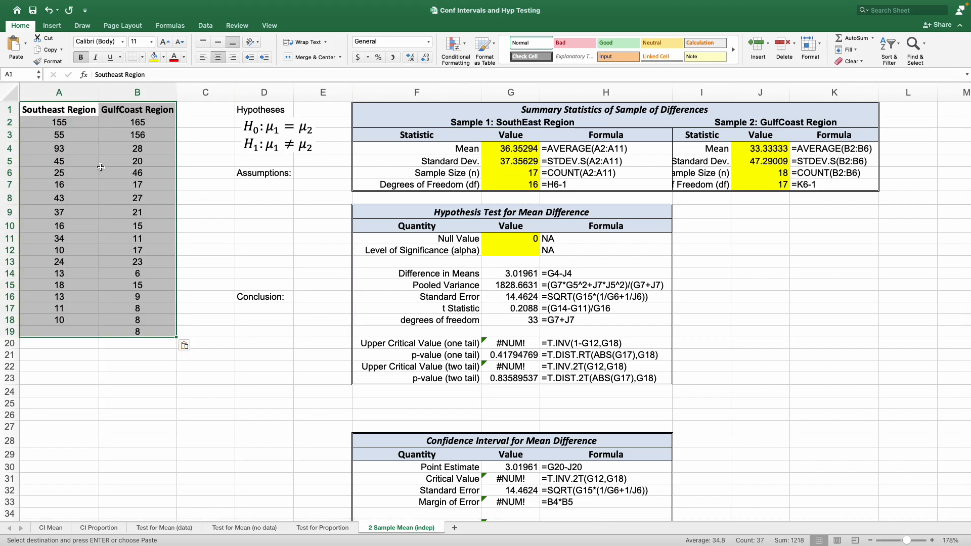
left_click(101, 168)
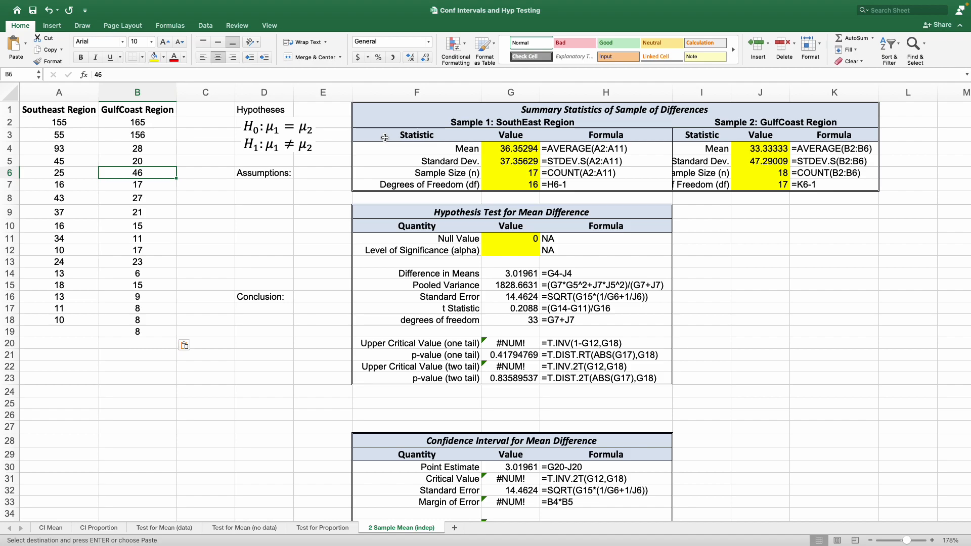
Compare the summary table's sample headings and mean formulas with the Southeast and GulfCoast data ranges in columns A and B
left_click_drag(586, 122, 730, 120)
left_click_drag(550, 125, 620, 125)
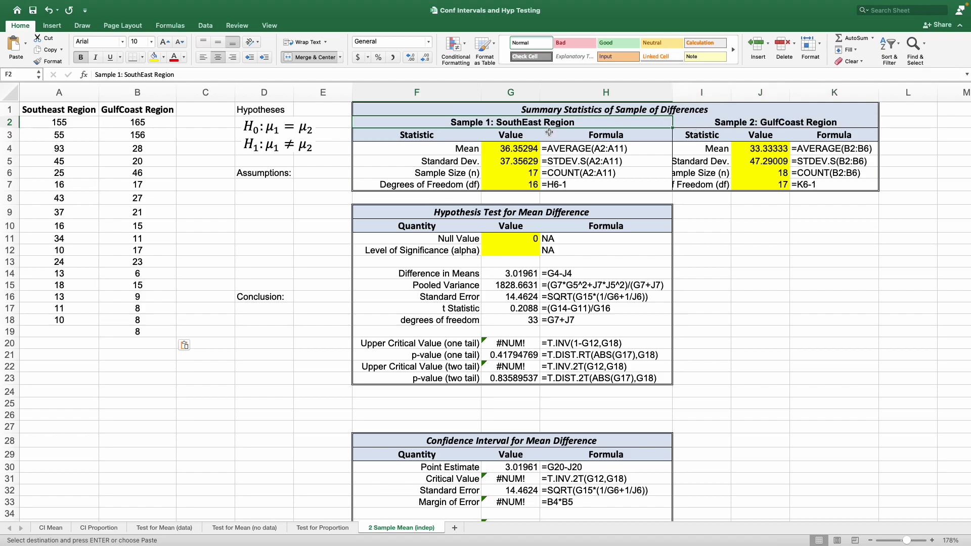
left_click_drag(30, 110, 59, 262)
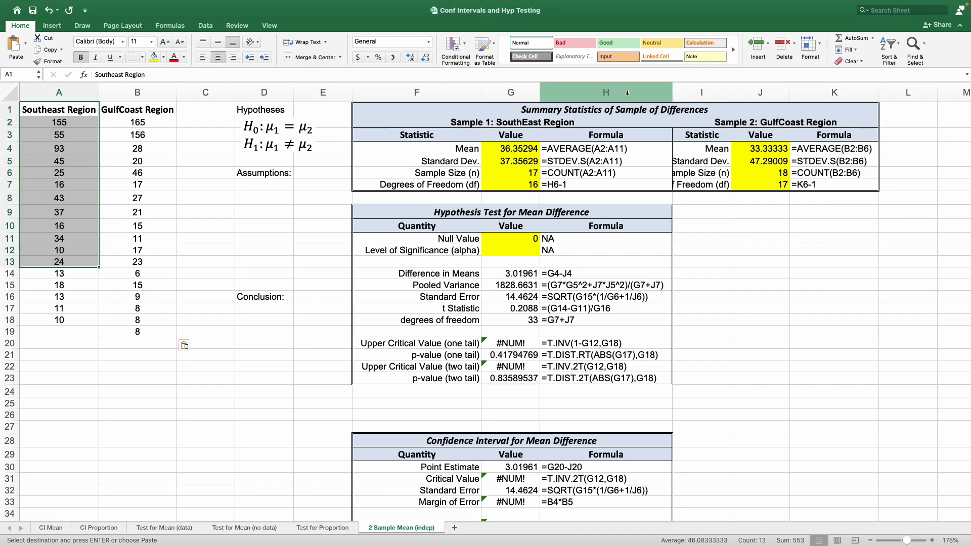
left_click(747, 127)
left_click_drag(123, 108, 132, 187)
left_click(232, 203)
left_click(521, 153)
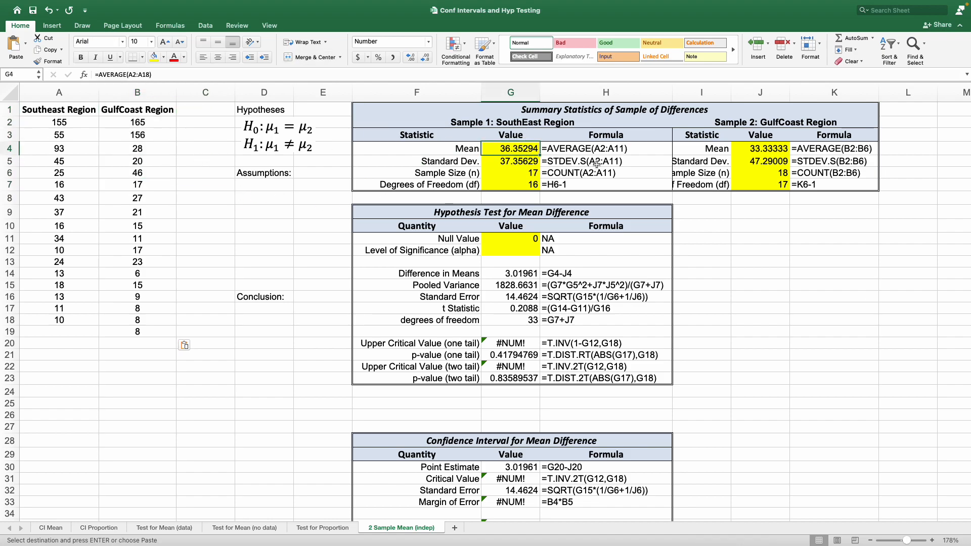
left_click(757, 150)
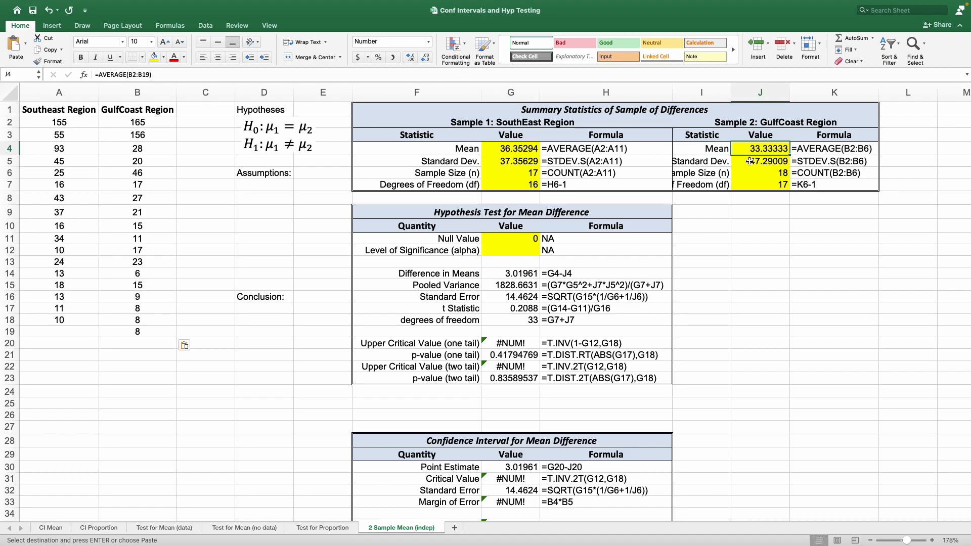
left_click(497, 161)
left_click(271, 163)
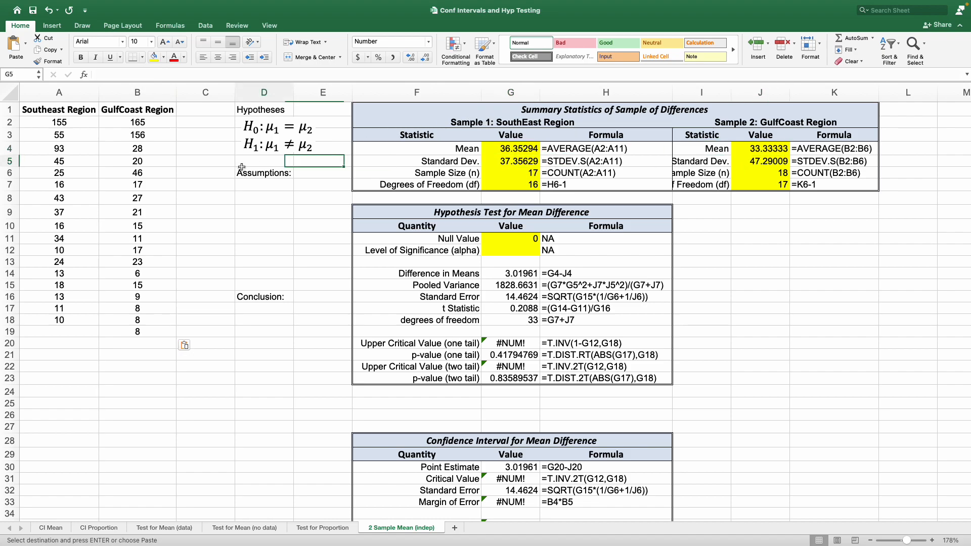
left_click(506, 147)
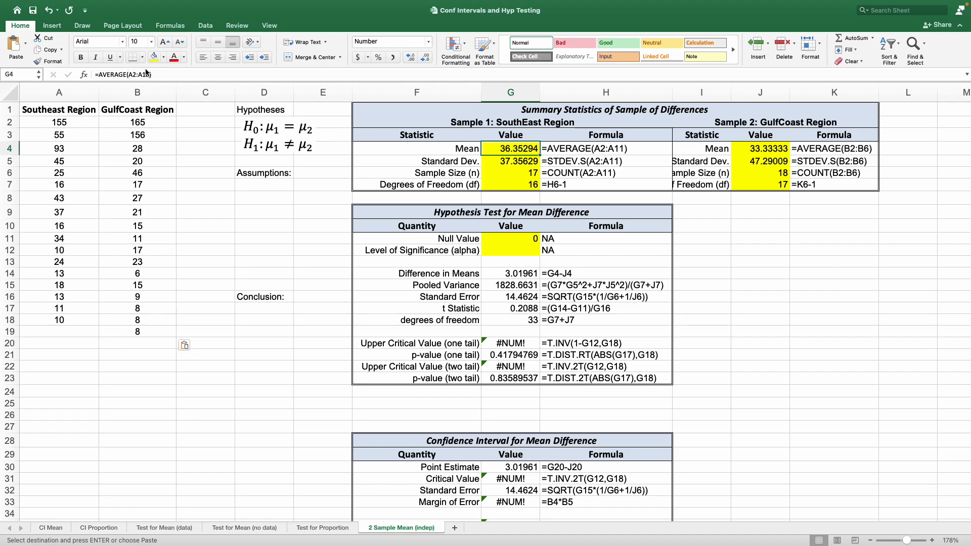
left_click_drag(41, 121, 52, 318)
left_click_drag(134, 123, 147, 332)
Widen column I to fit the GulfCoast statistic labels
left_click_drag(734, 95, 781, 96)
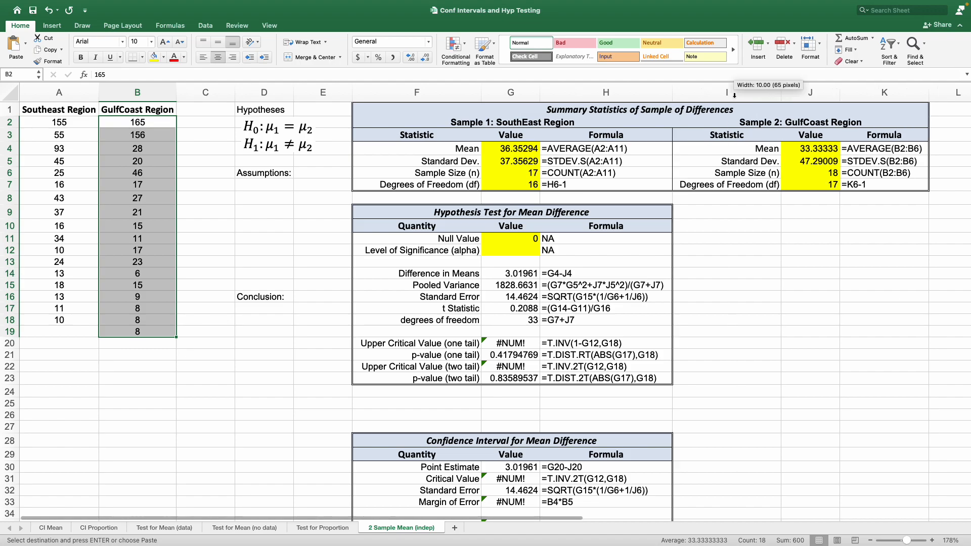
Check the cell ranges used by the mean, standard deviation and sample size formulas for both regions, and the Southeast degrees of freedom cell
left_click(808, 147)
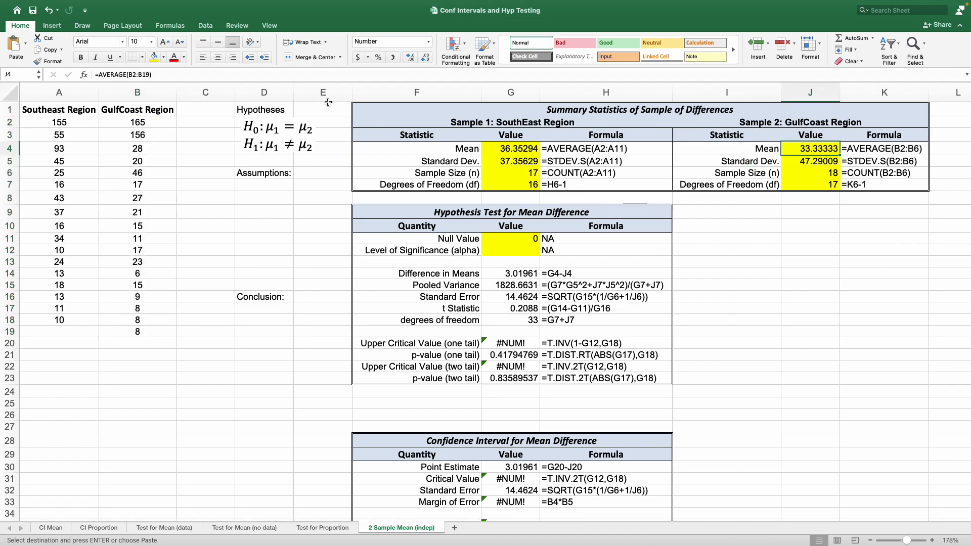
left_click(143, 72)
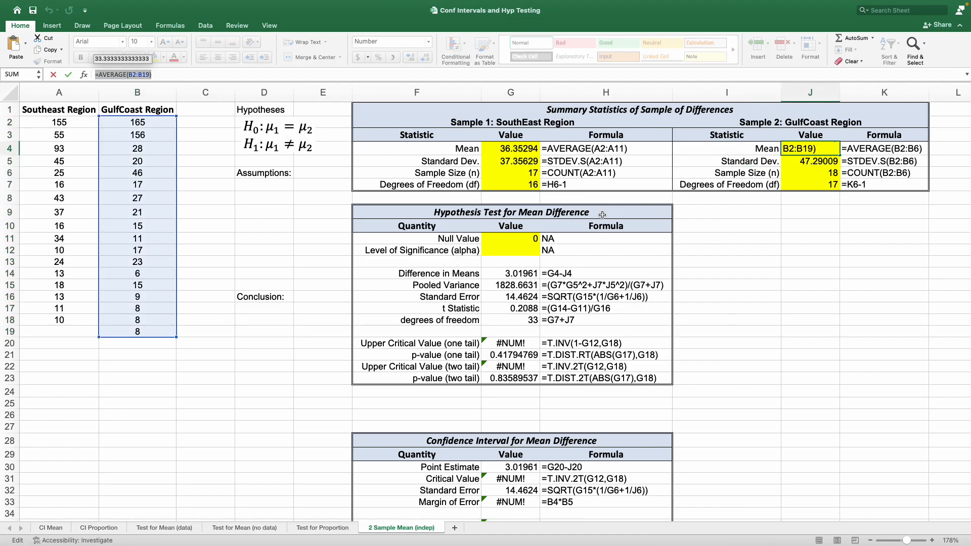
key("Escape")
left_click(512, 150)
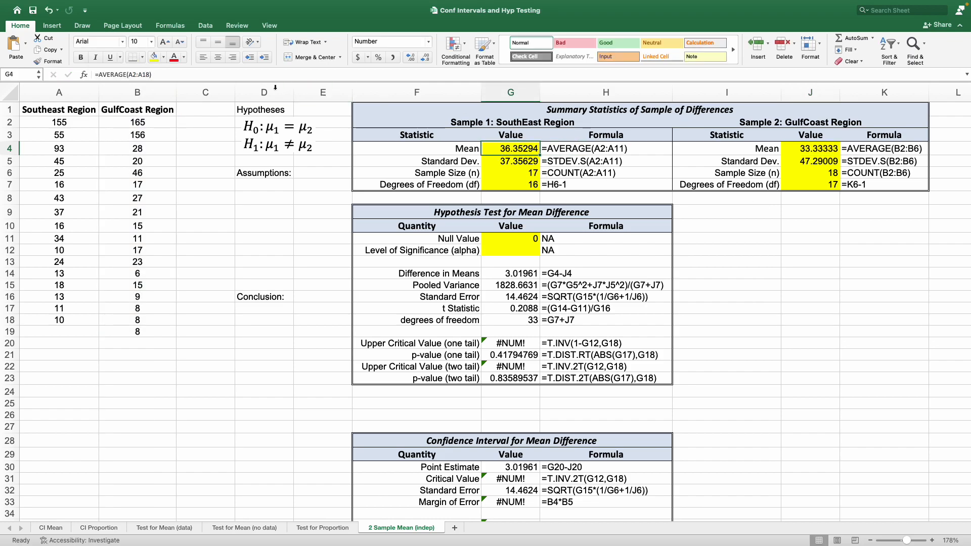
left_click(199, 75)
key("Escape")
left_click(511, 162)
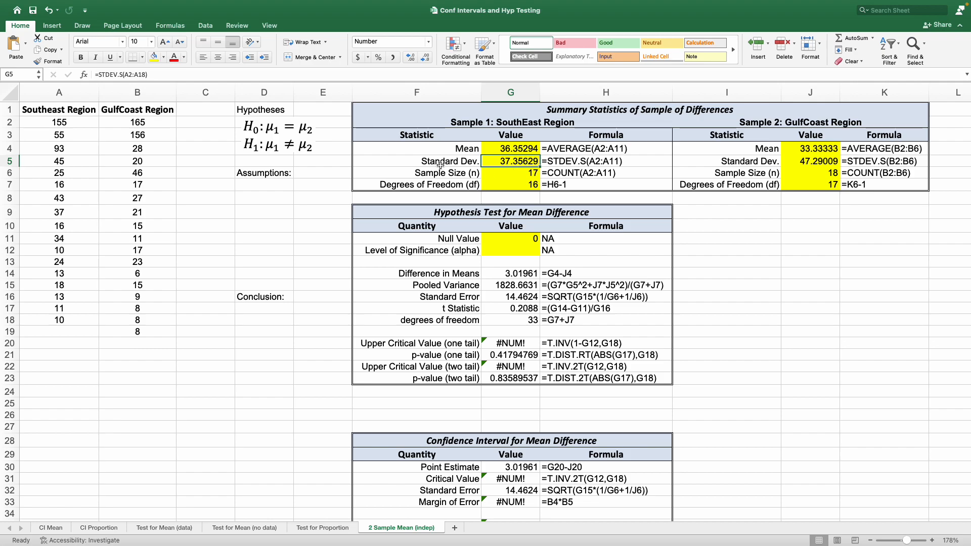
left_click(517, 174)
left_click(519, 185)
left_click(815, 149)
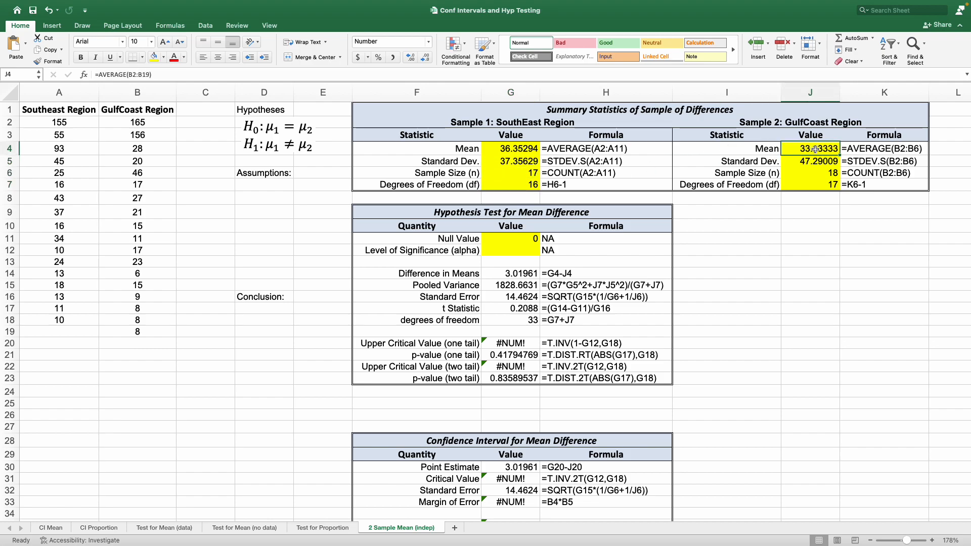
key("Down")
key("Down")
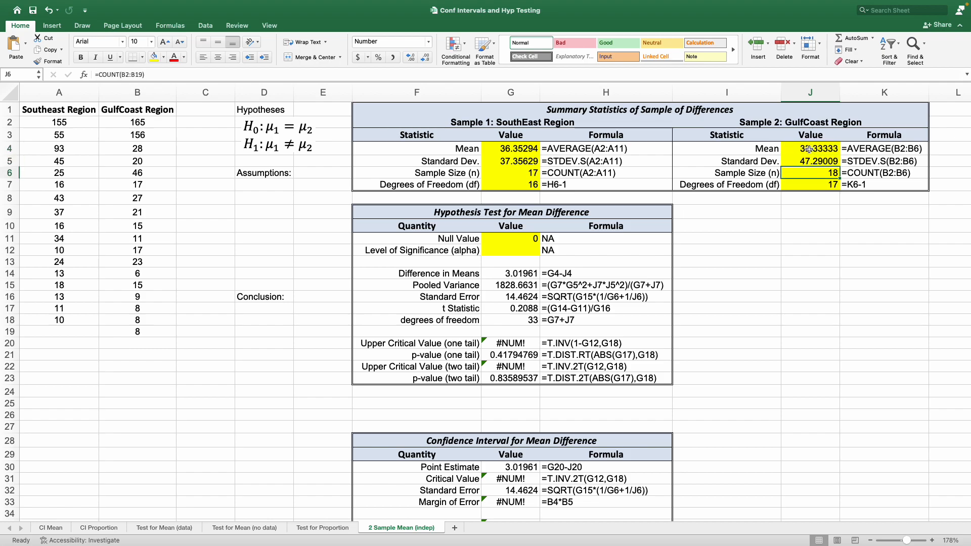
left_click(785, 227)
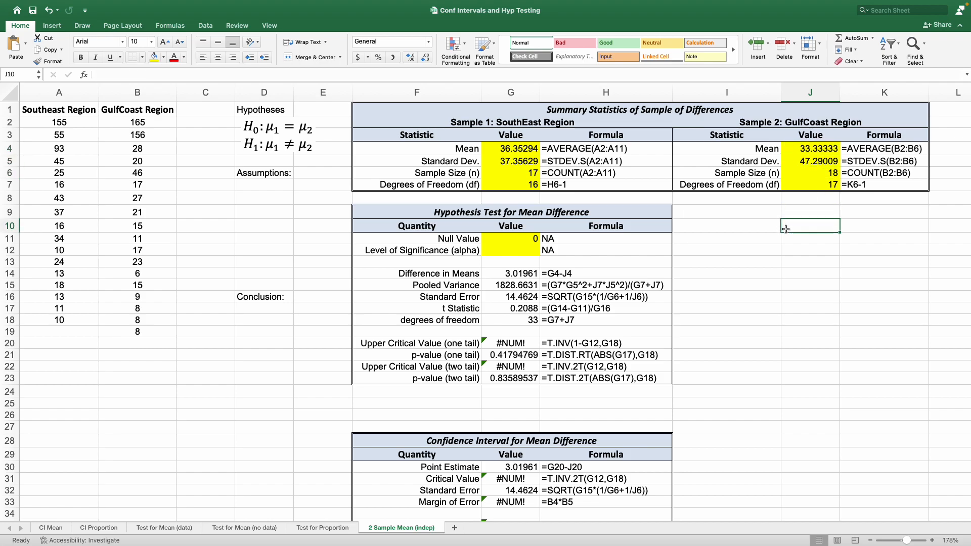
Correct the Southeast mean, standard deviation and sample size formula text in H4:H6 to reference A2:A18
left_click(613, 151)
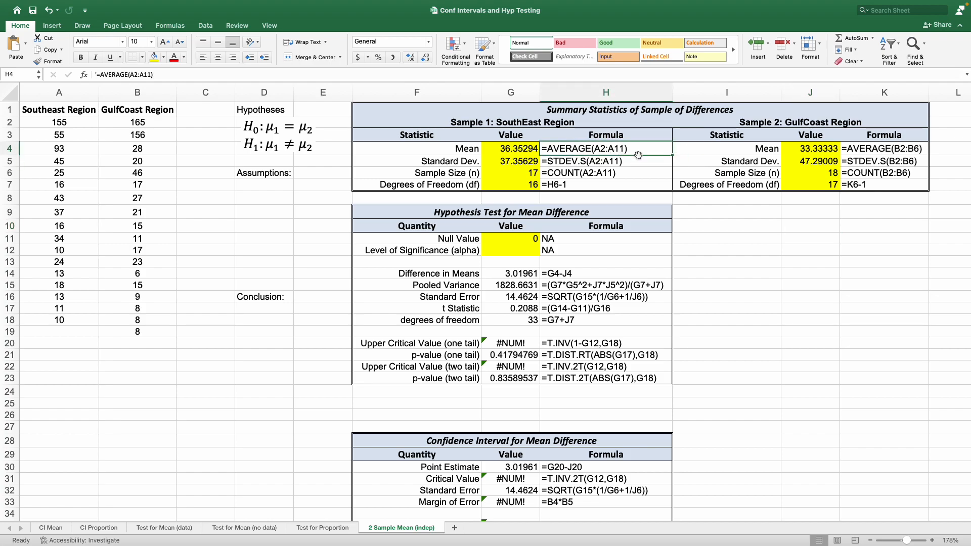
left_click(150, 74)
key("BackSpace")
type("8")
key("Return")
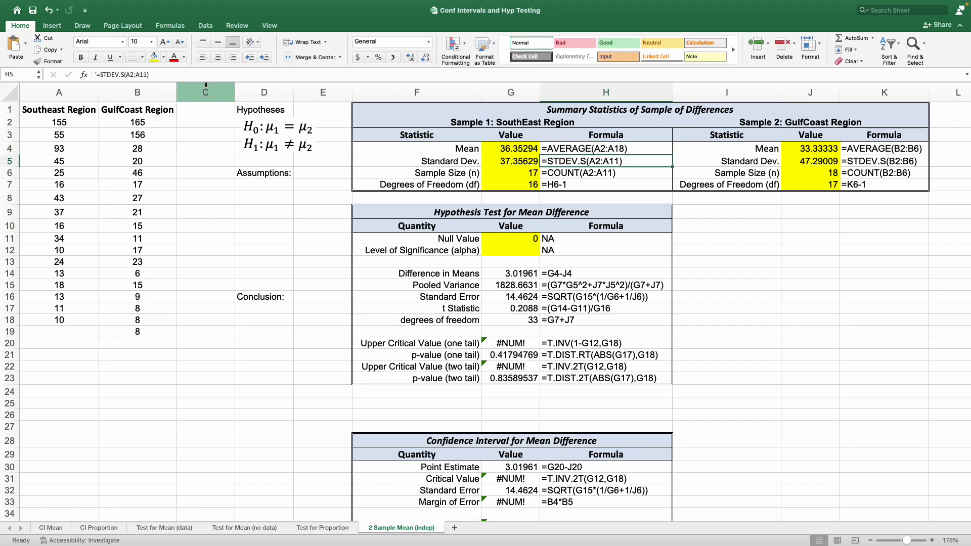
left_click(145, 74)
key("BackSpace")
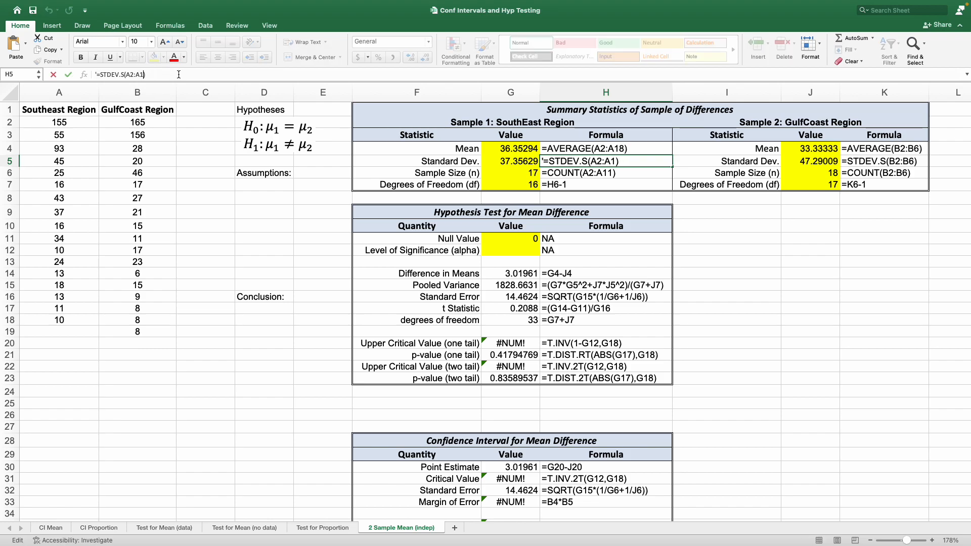
type("8")
key("Return")
left_click(146, 74)
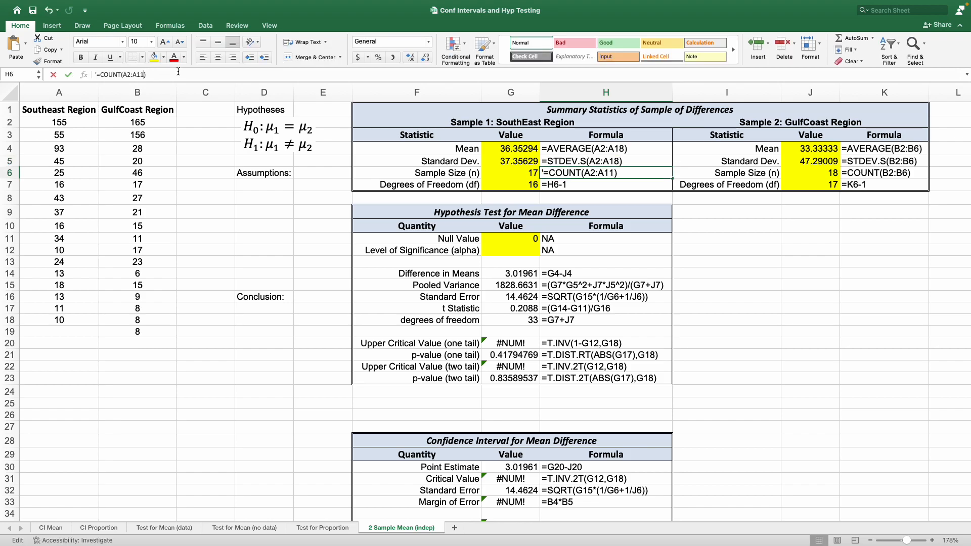
key("BackSpace")
type("8")
key("Return")
Correct the GulfCoast mean, standard deviation and sample size formula text in K4:K6 to reference B2:B19
left_click(864, 149)
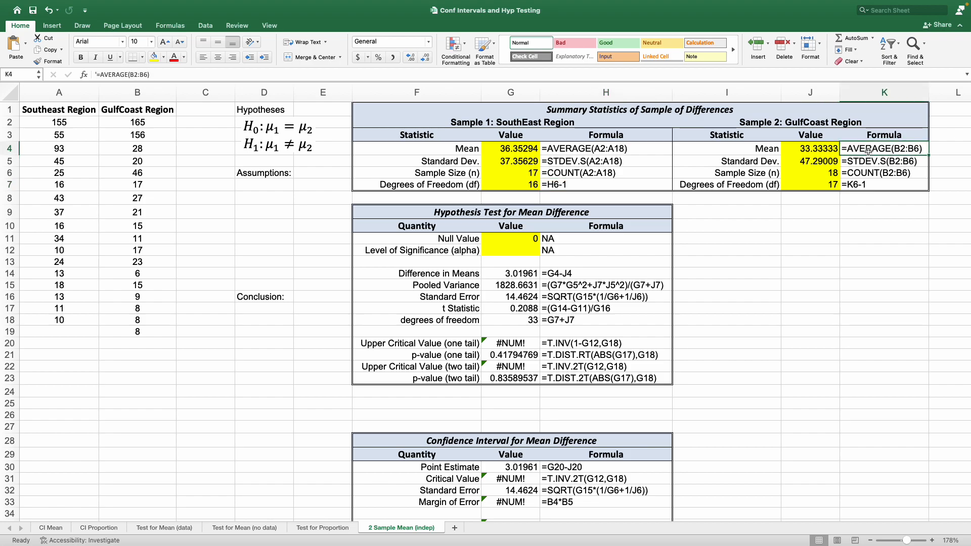
left_click(160, 75)
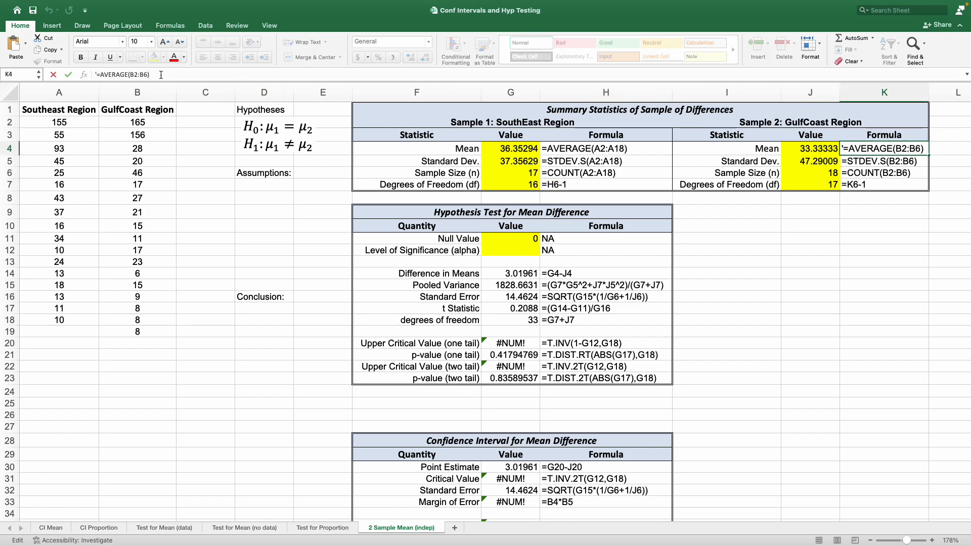
key("BackSpace")
type("19")
key("Return")
left_click(161, 75)
type("1")
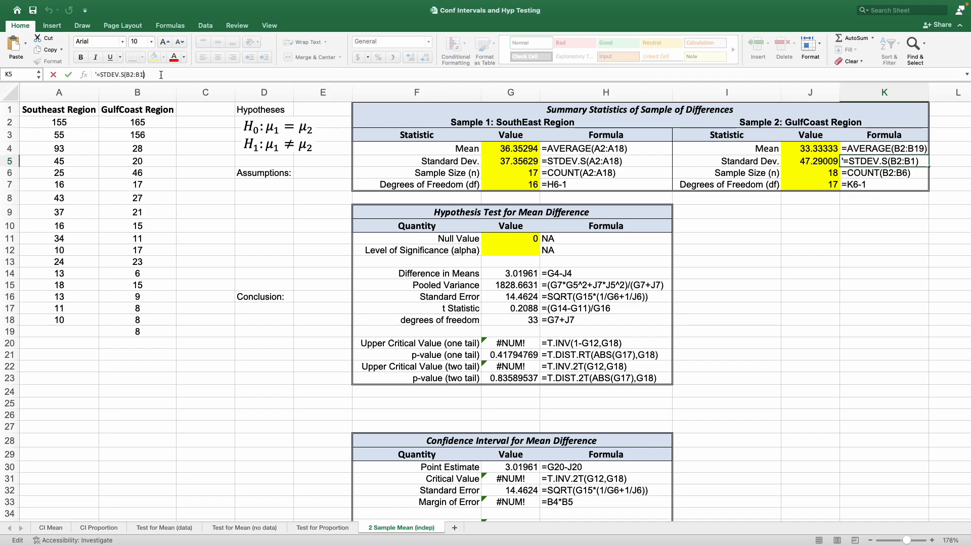
type("9")
key("Return")
left_click(161, 74)
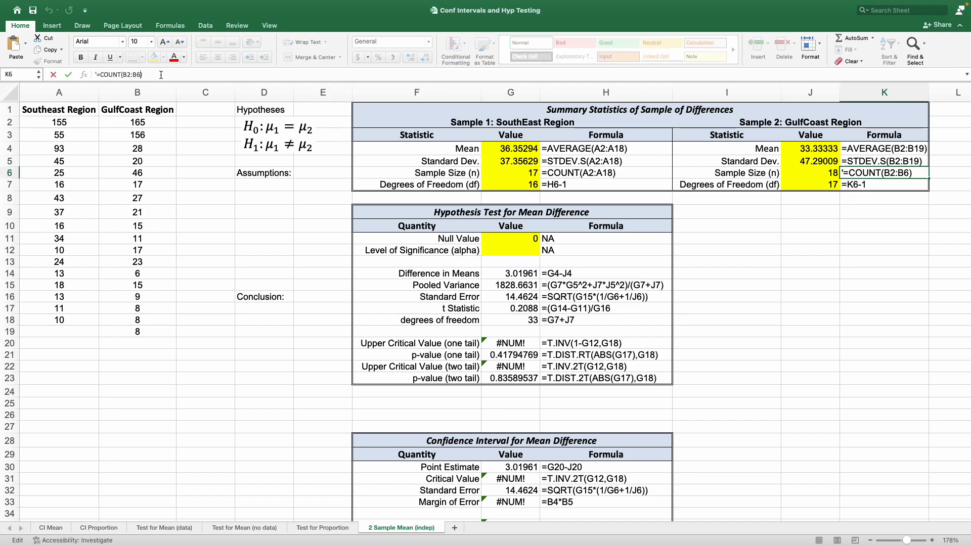
type("19")
key("Return")
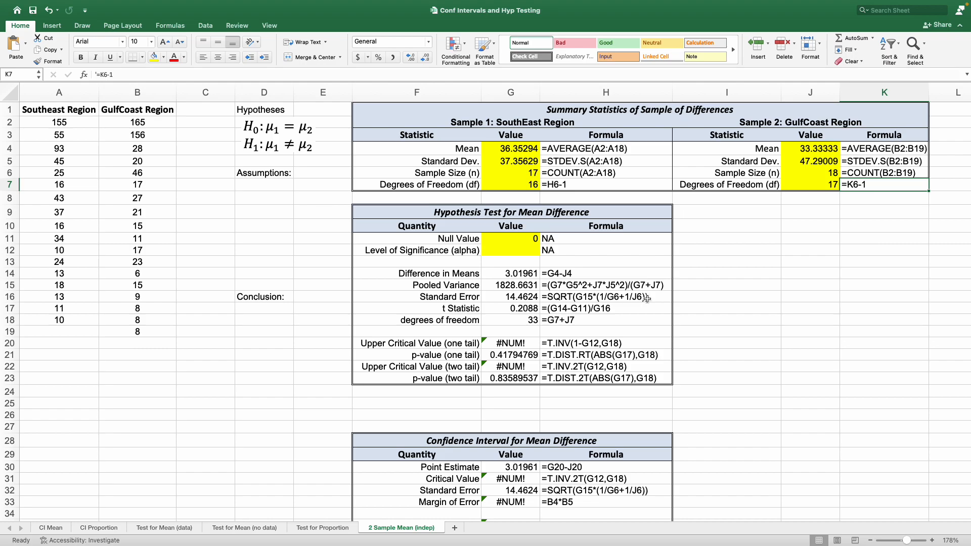
Replace the subscript 1 with SE on the first mean in both the null and alternative hypotheses
left_click(506, 151)
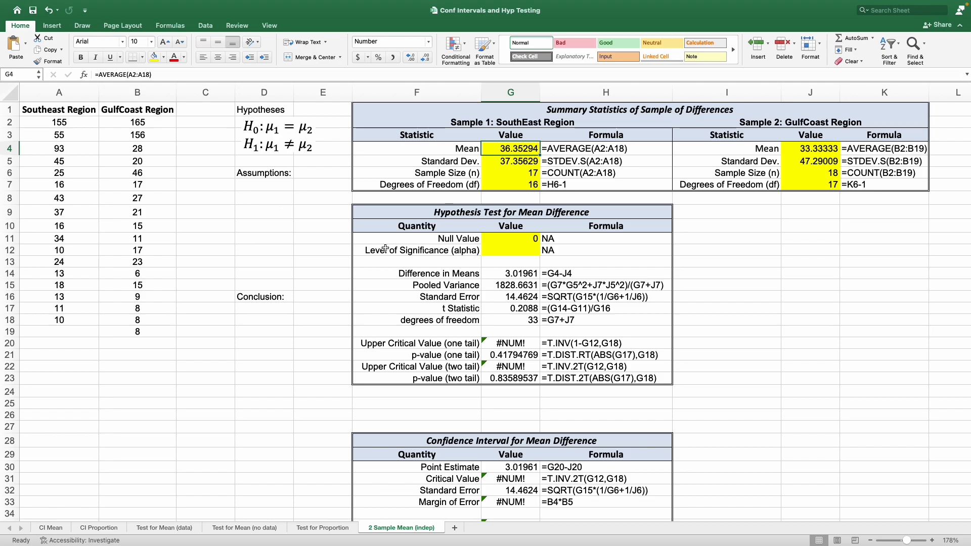
left_click_drag(545, 518, 543, 496)
left_click(262, 129)
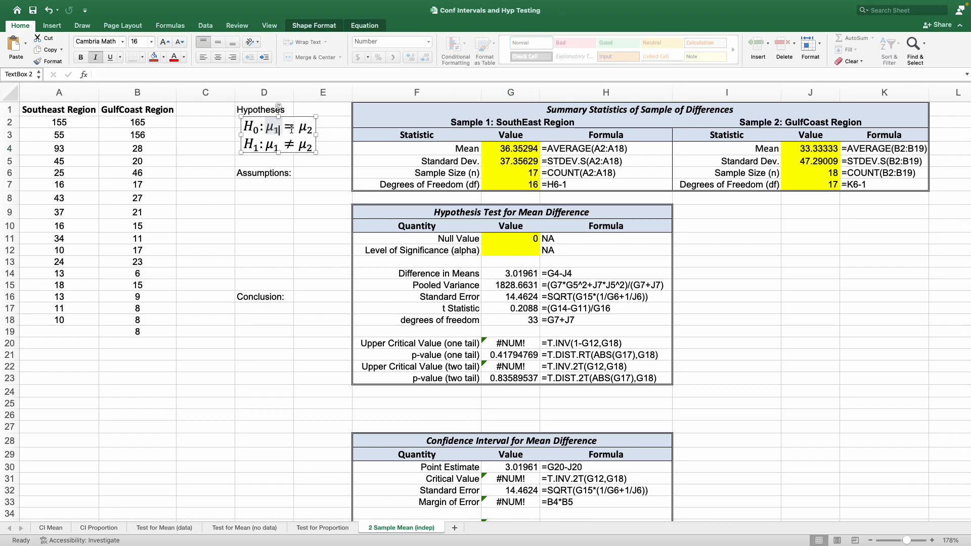
key("BackSpace")
type("SE")
left_click(282, 148)
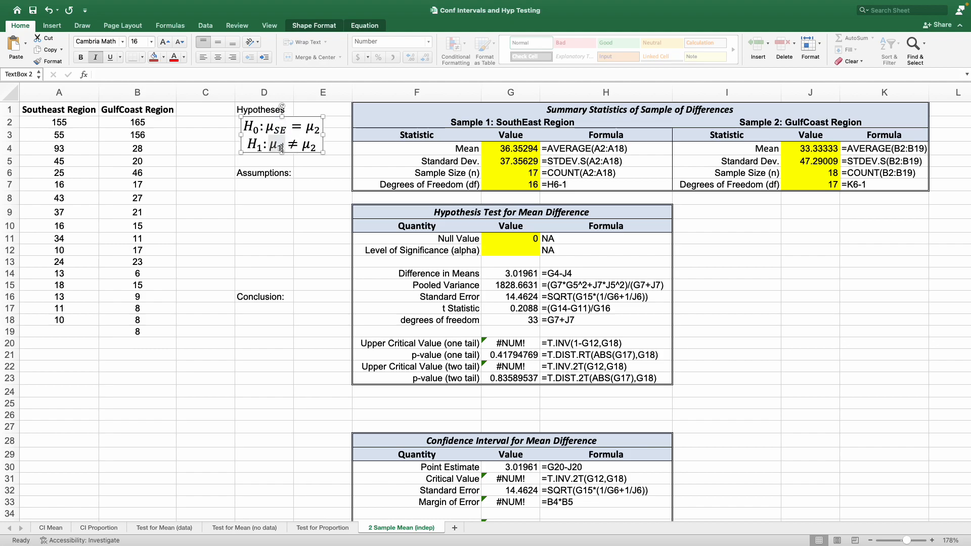
key("BackSpace")
type("SE")
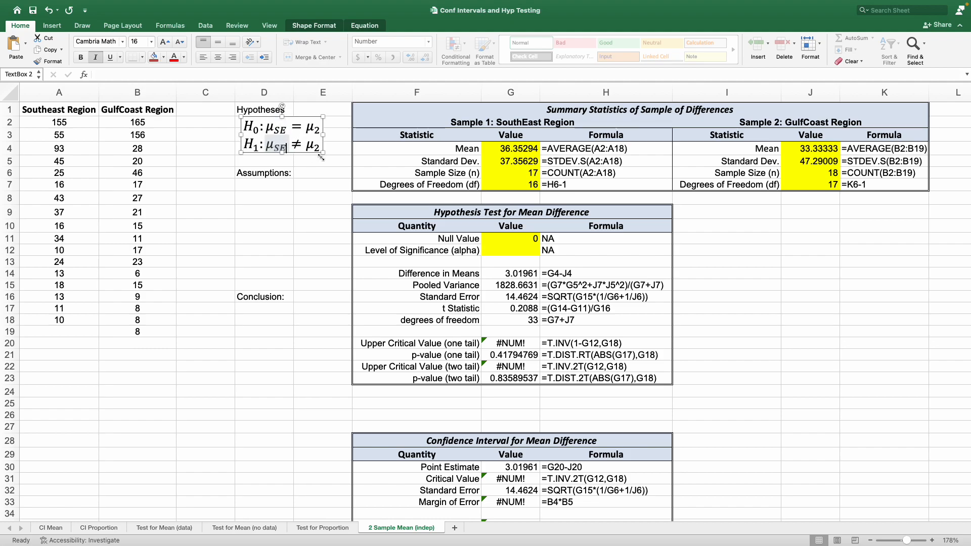
Replace the subscript 2 with GC on the second mean in both hypotheses
left_click(320, 129)
key("BackSpace")
type("GC")
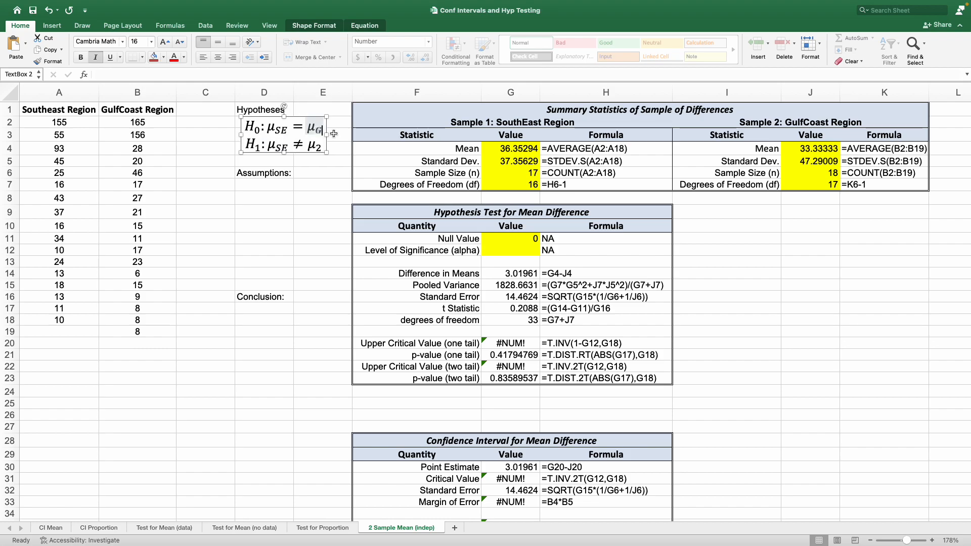
left_click(320, 149)
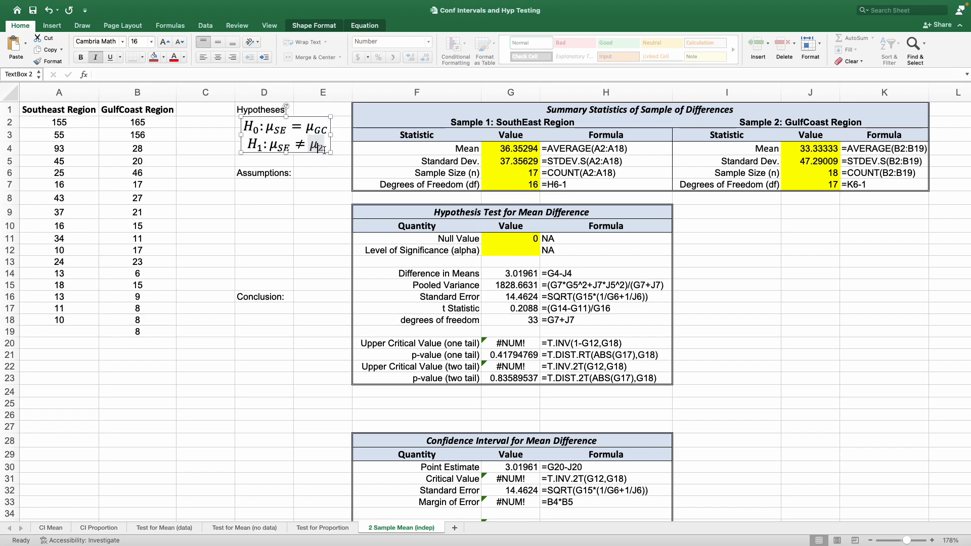
key("BackSpace")
type("GC")
left_click(286, 208)
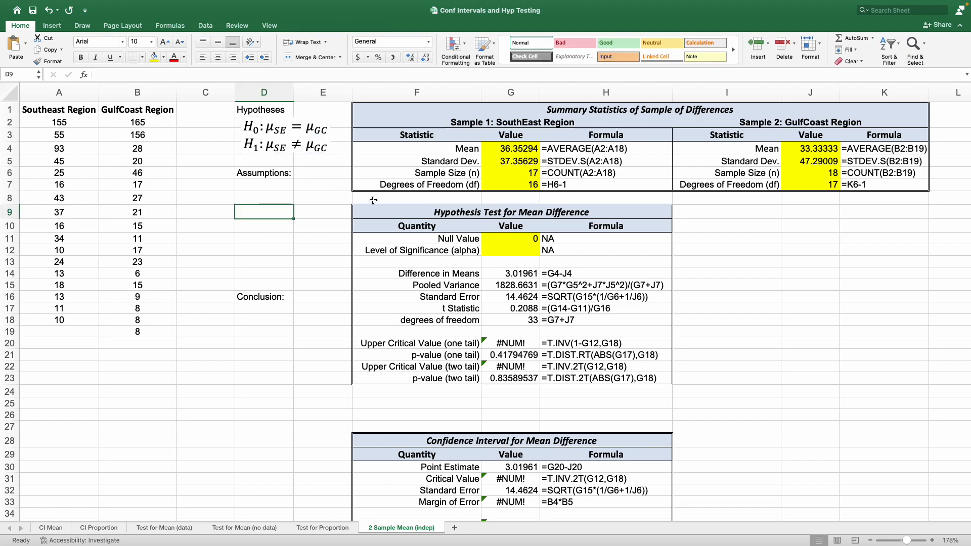
Look up the significance level in the problem statement and set the hypothesis test's Level of Significance (alpha) to 0.05
left_click_drag(501, 211, 508, 379)
left_click(728, 277)
left_click(522, 238)
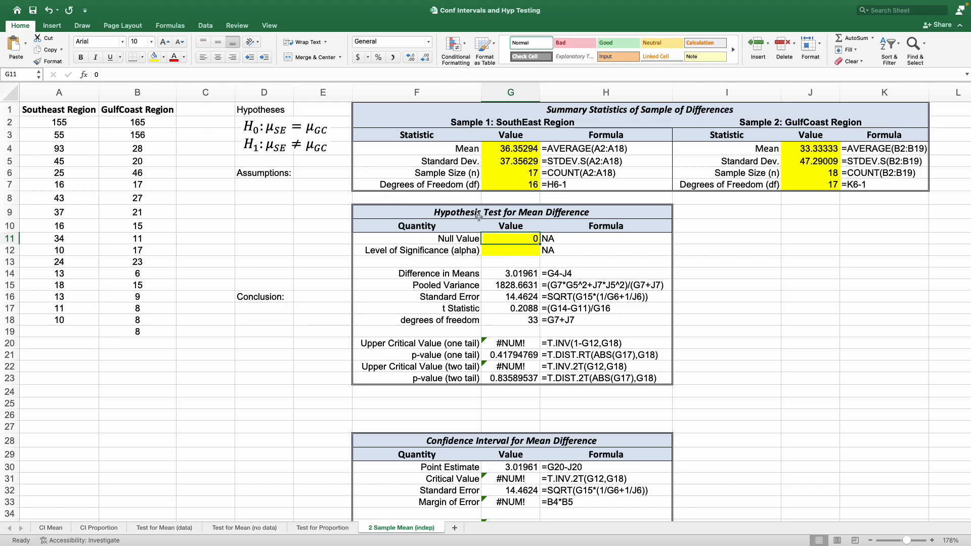
left_click(491, 254)
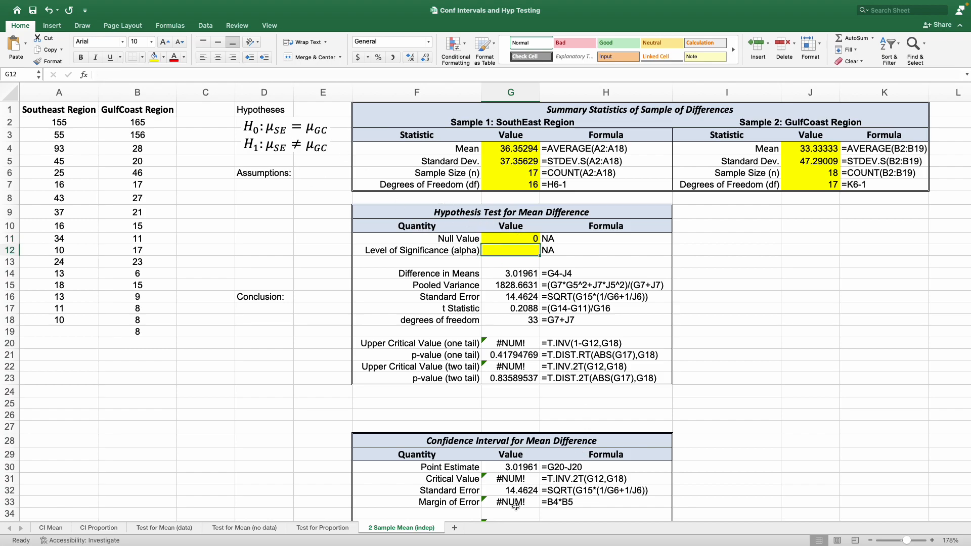
scroll(509, 517, "right", 10)
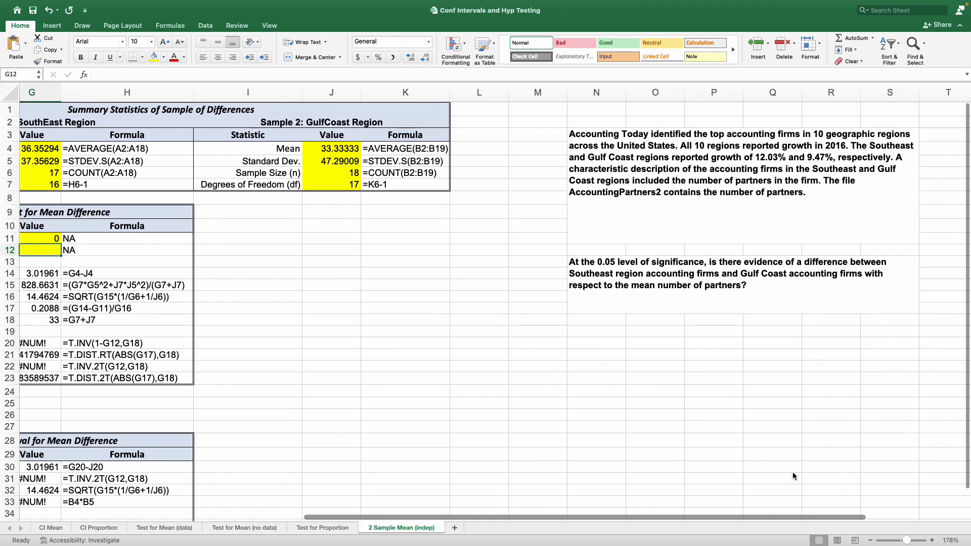
scroll(614, 467, "left", 10)
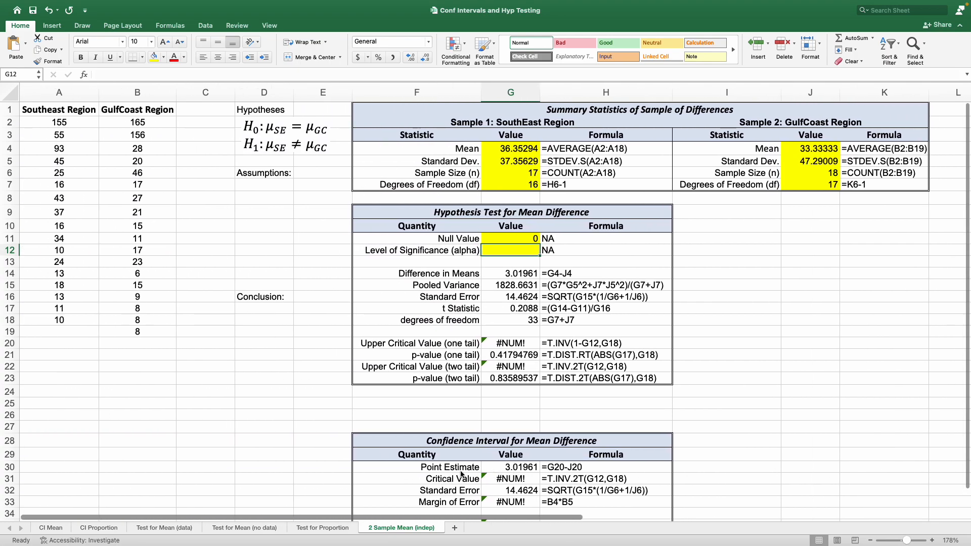
type("0.05")
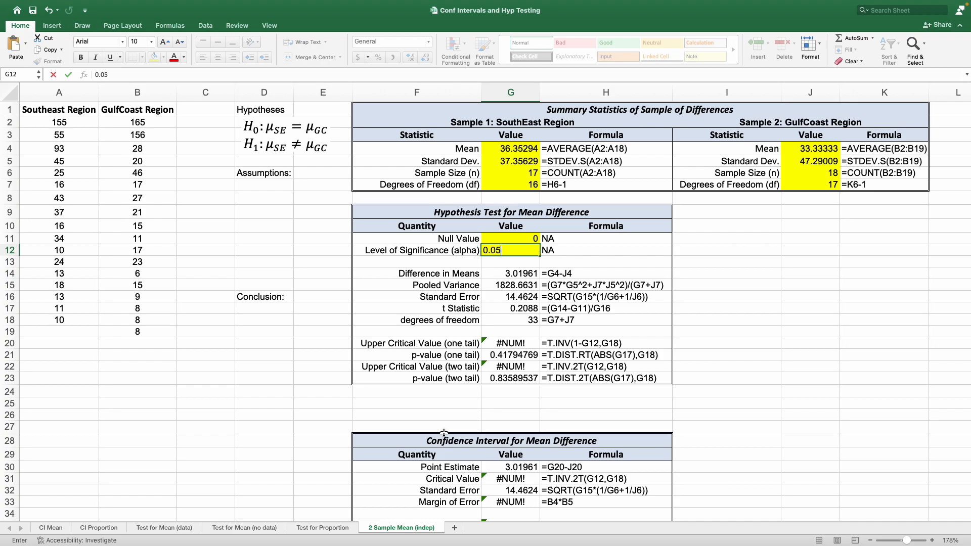
key("Return")
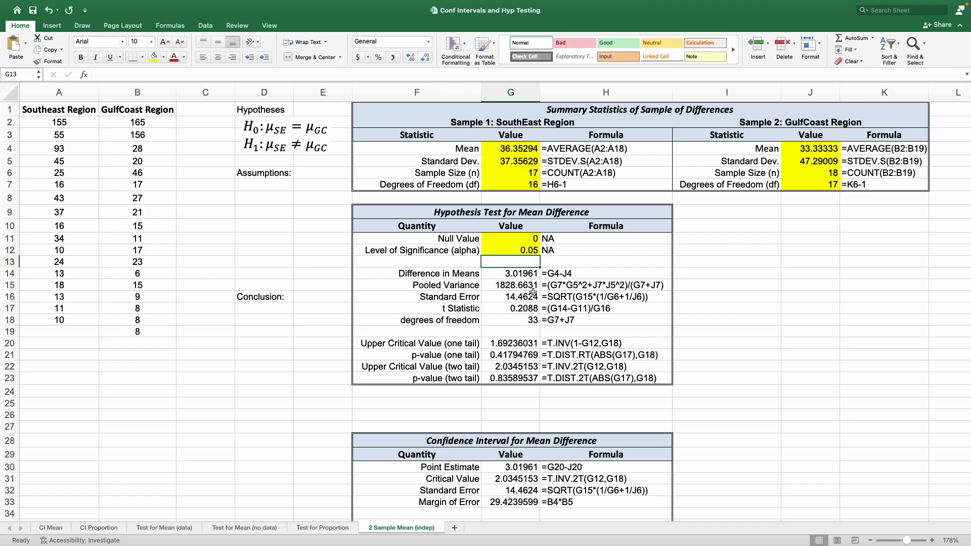
Examine the Difference in Means and Pooled Variance rows with their formulas in the hypothesis test table
left_click(516, 273)
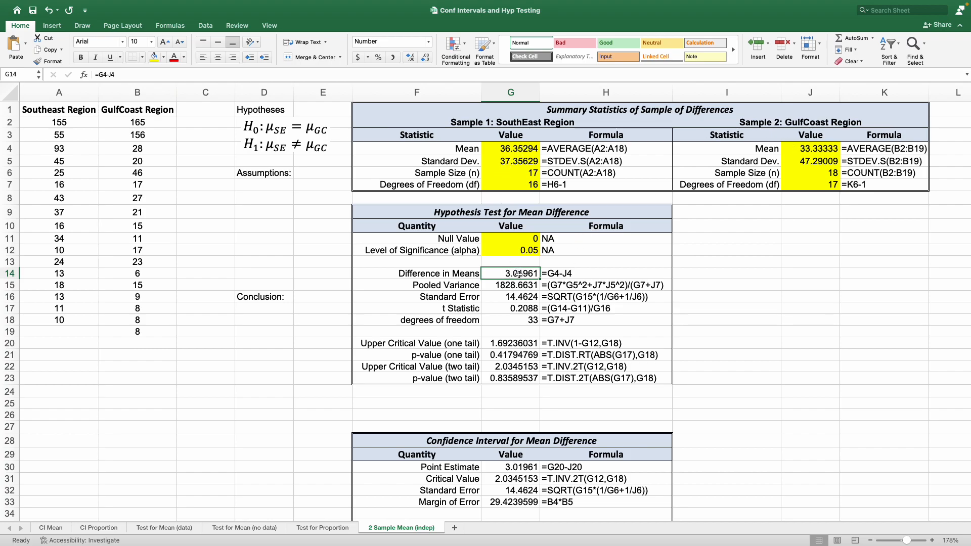
left_click_drag(466, 286, 562, 283)
left_click_drag(466, 288, 563, 284)
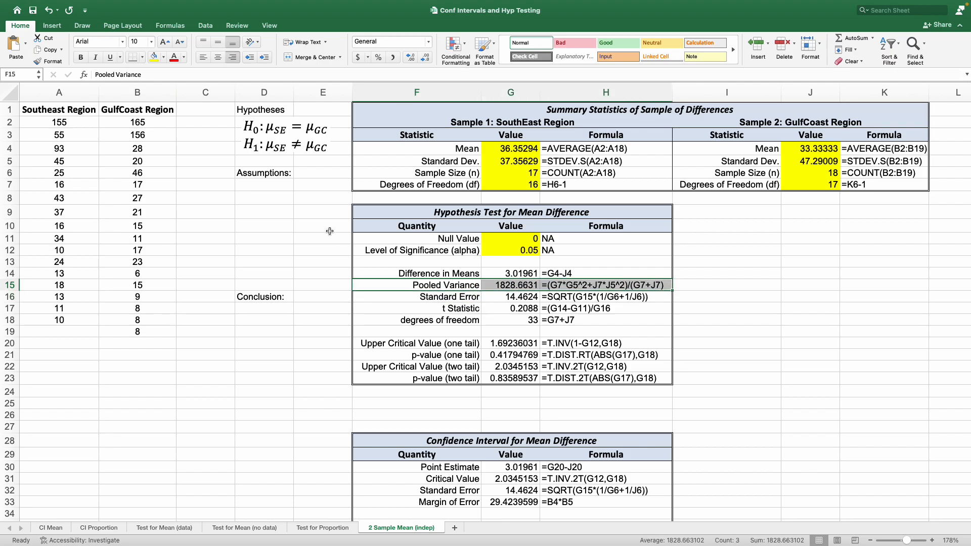
Enter the assumption "Populations have equal variance" in cell D7 under Assumptions
left_click(256, 185)
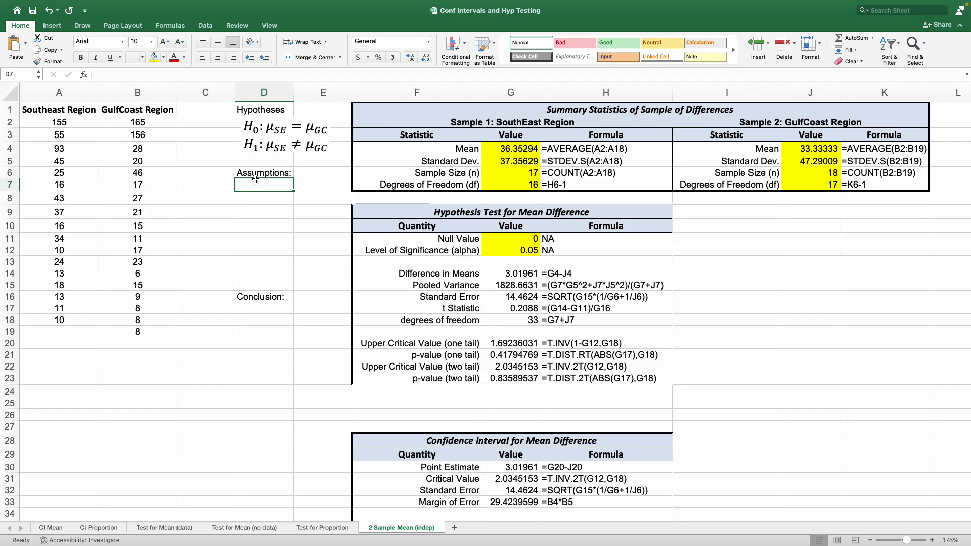
type("V")
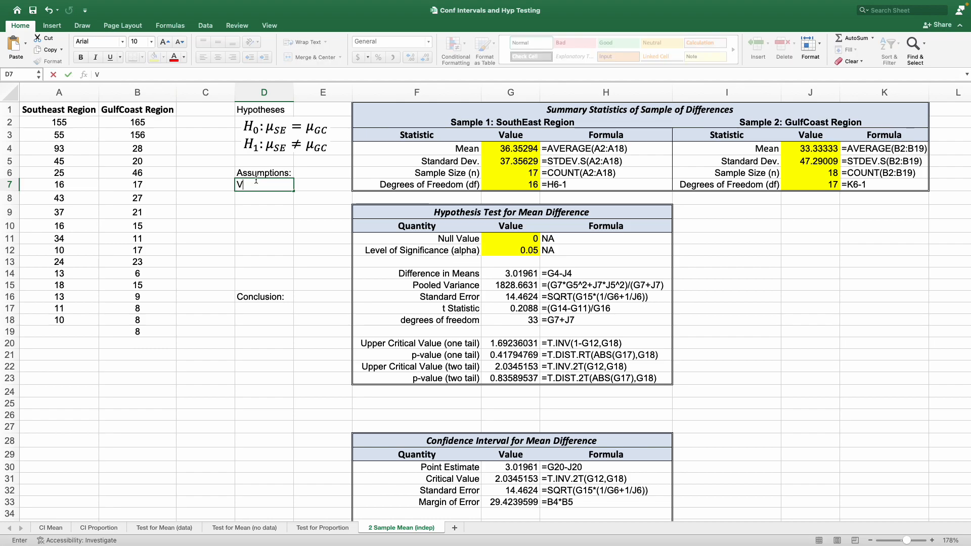
type("OPULATIONS HA")
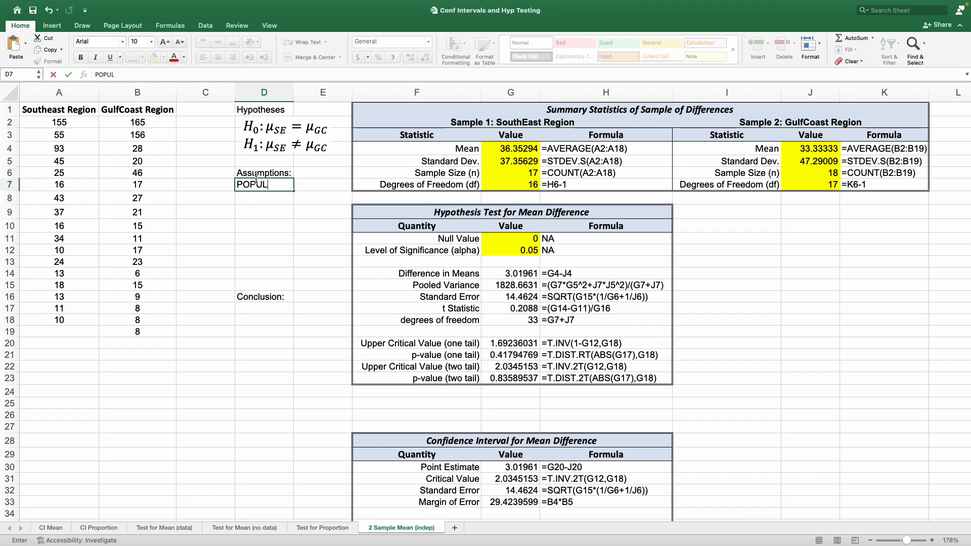
key("BackSpace")
key("BackSpace")
key("BackSpace")
key("BackSpace")
key("BackSpace")
key("BackSpace")
key("BackSpace")
key("BackSpace")
key("BackSpace")
key("BackSpace")
key("BackSpace")
key("BackSpace")
key("BackSpace")
type("opulations have equal variances")
key("Return")
Add the assumption "populations are normally distributed" in cell D8
type("o")
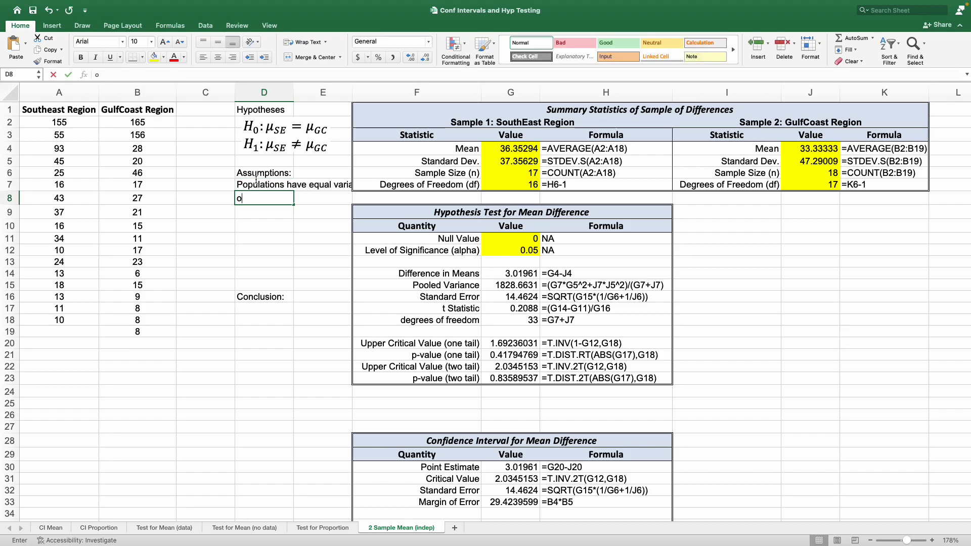
key("BackSpace")
type("populations ")
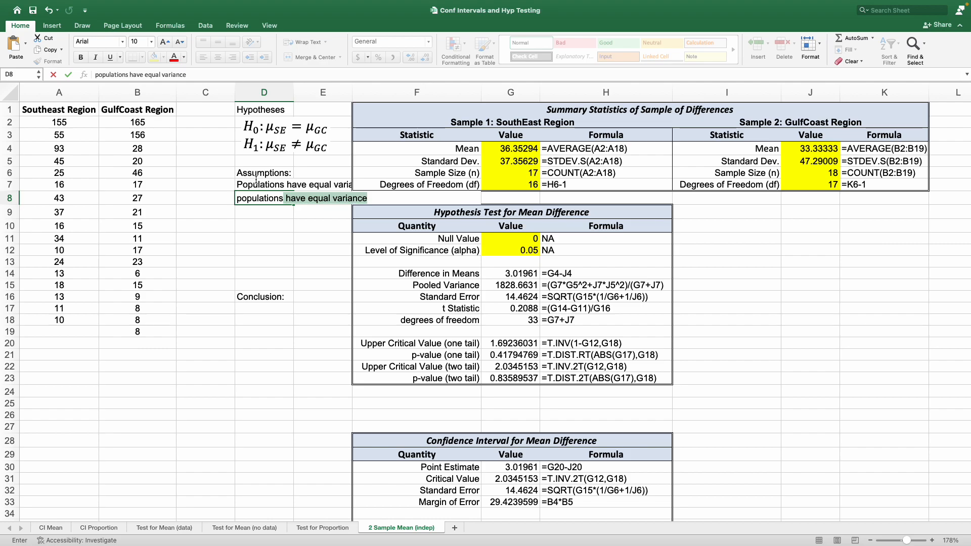
type("are normally d")
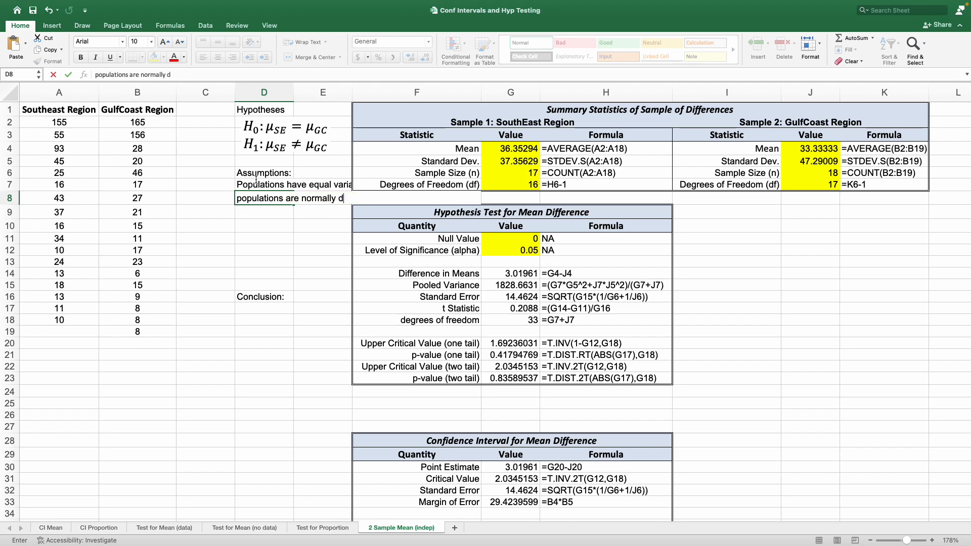
type("istributed")
key("Return")
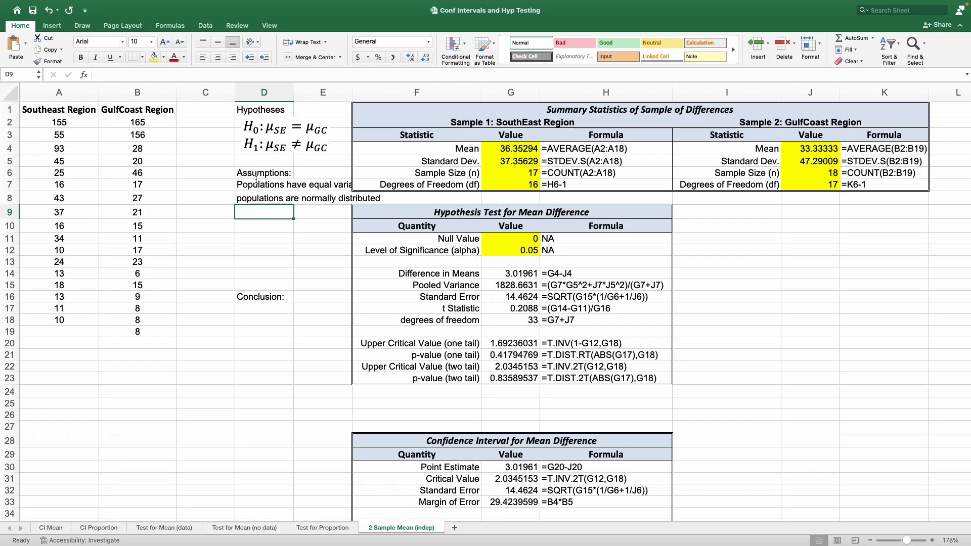
Add the assumption "Random samples from independent populations" in cell D9
type("Random sampel")
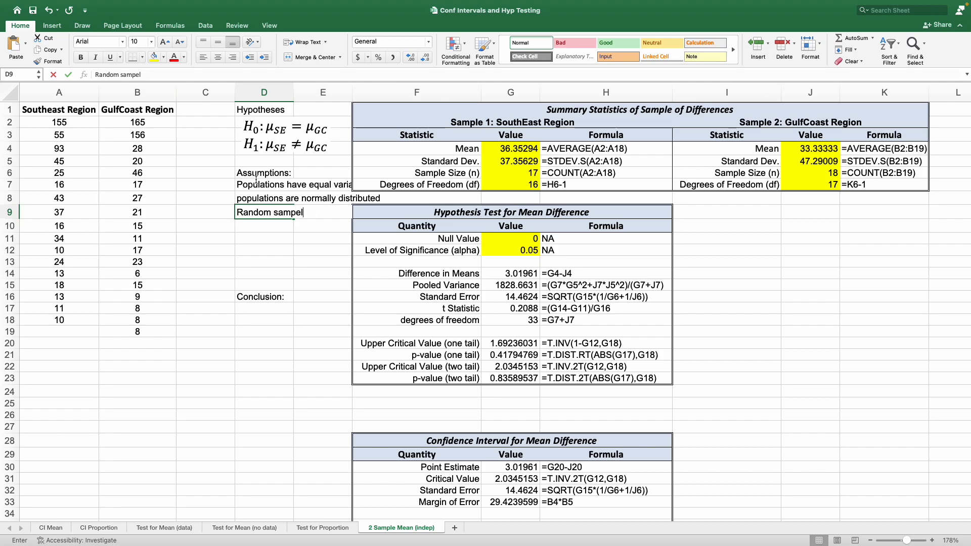
key("BackSpace")
key("BackSpace")
type("les from independent")
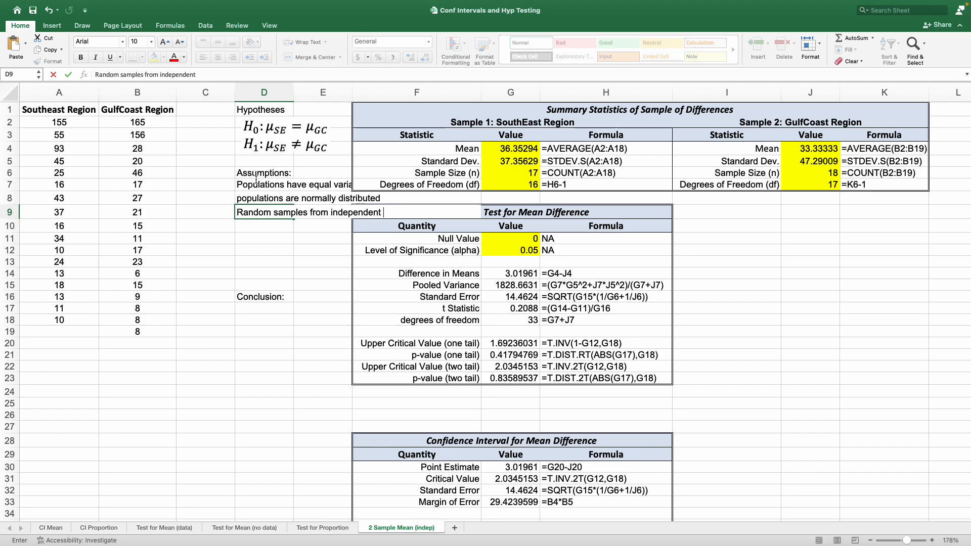
type(" populations")
key("Return")
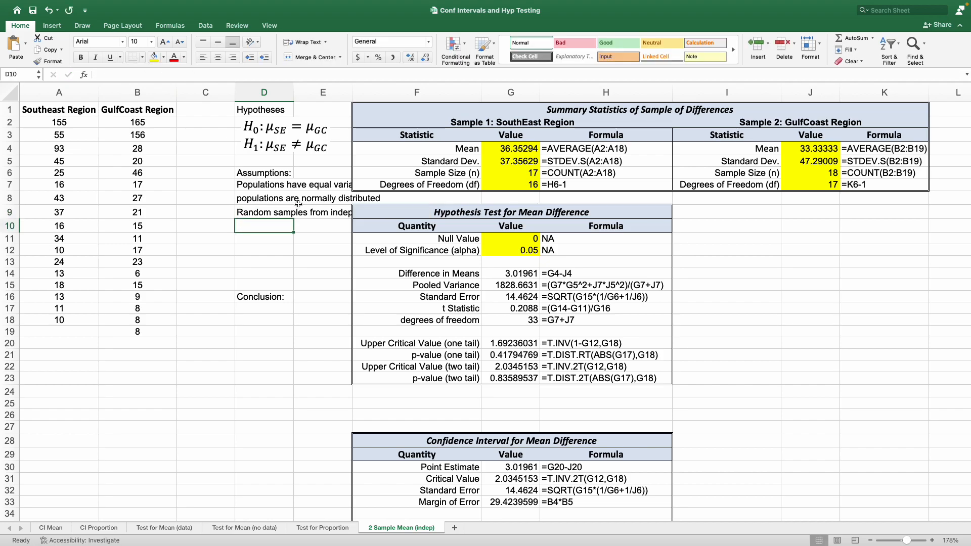
scroll(491, 263, "down", 1)
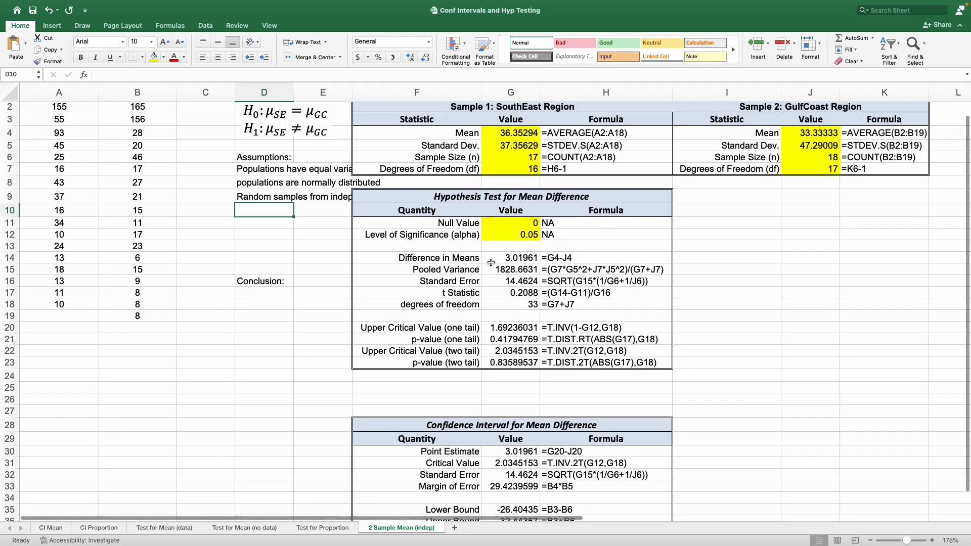
Replace the one-tail upper critical value in G20 and the one-tail p-value in G21 with "NA"
scroll(511, 332, "up", 1)
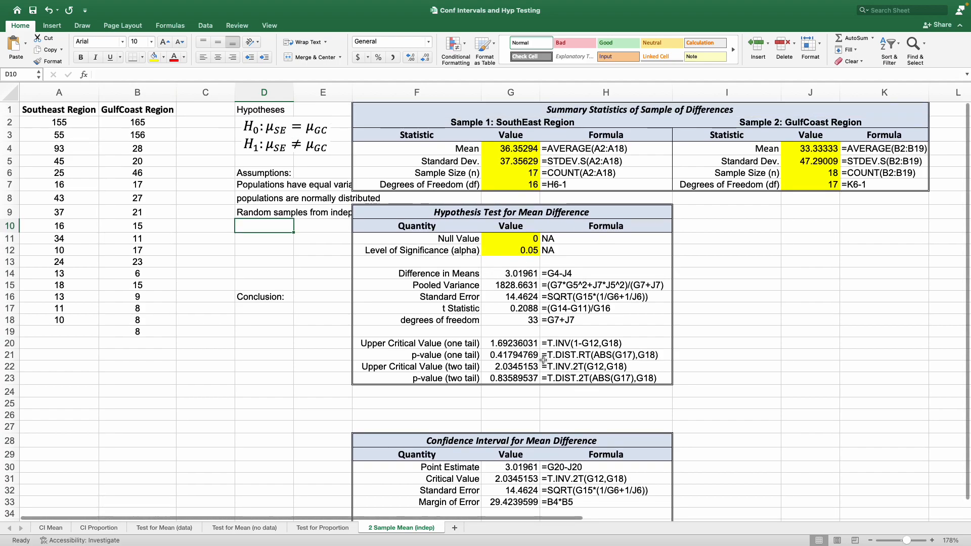
left_click_drag(433, 342, 436, 377)
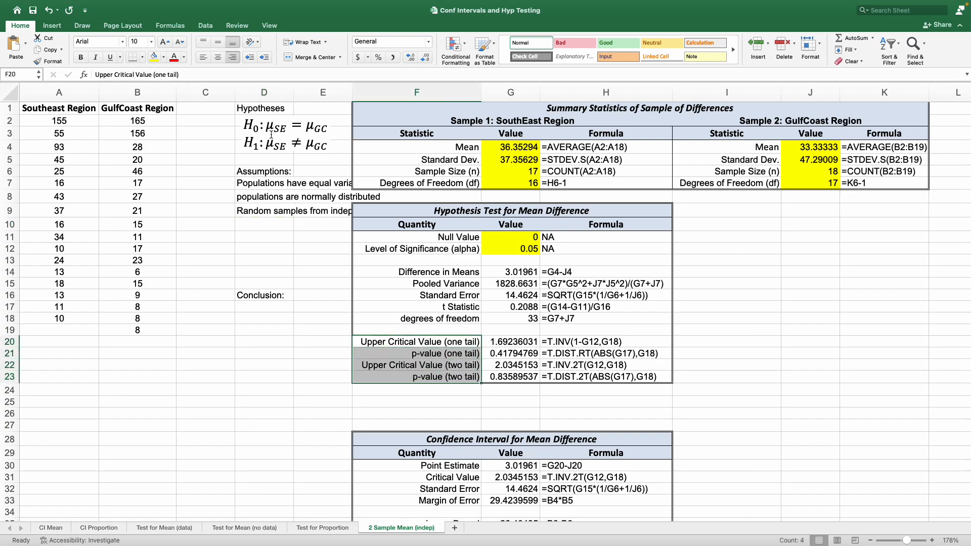
left_click(517, 366)
left_click(514, 341)
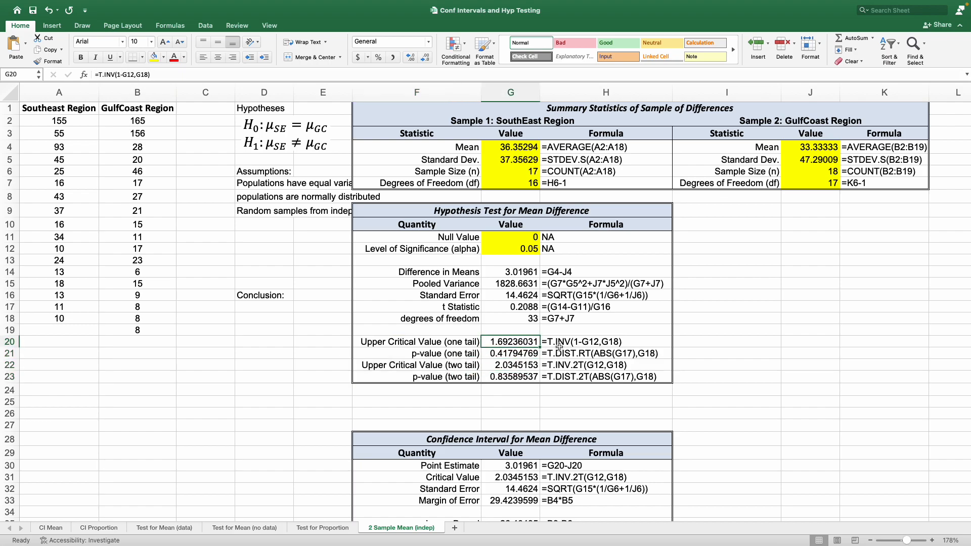
type("NA")
key("Return")
type("NA")
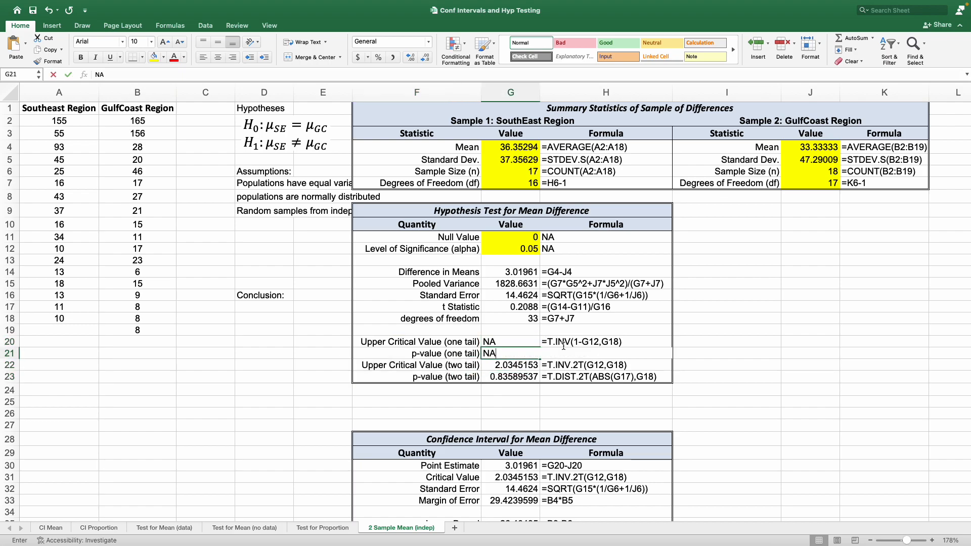
key("Return")
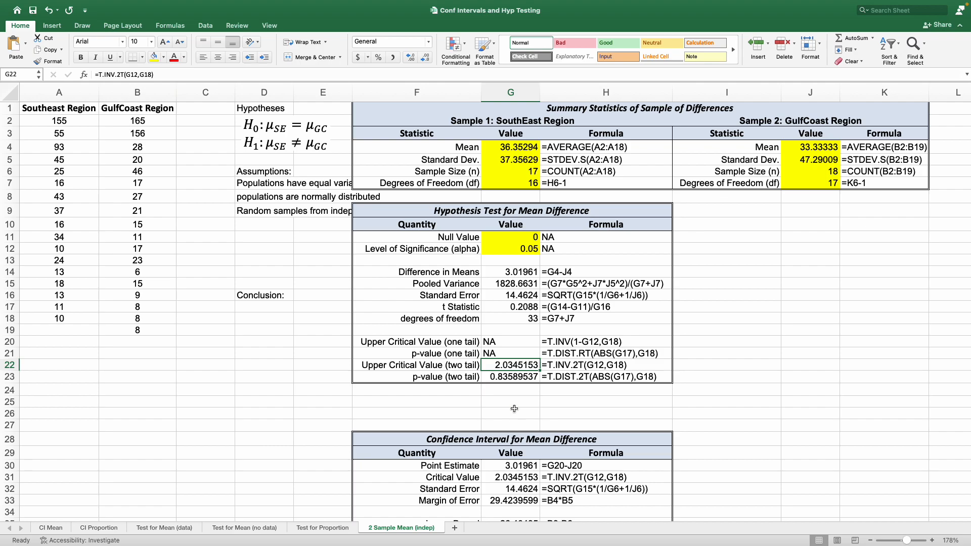
Check the two-tail p-value in G23 and enter the conclusion "Fail to reject H0" in cell D17
left_click(513, 377)
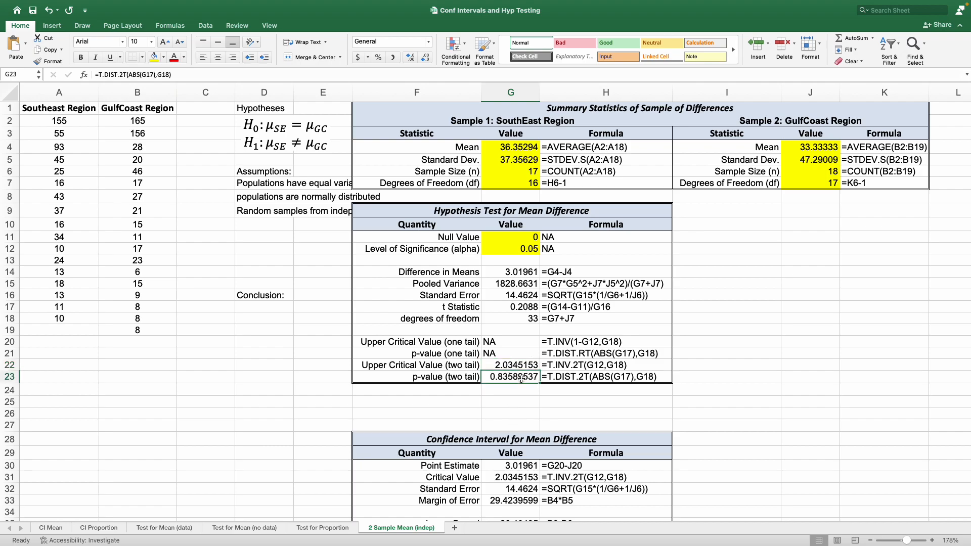
scroll(524, 381, "up", 1)
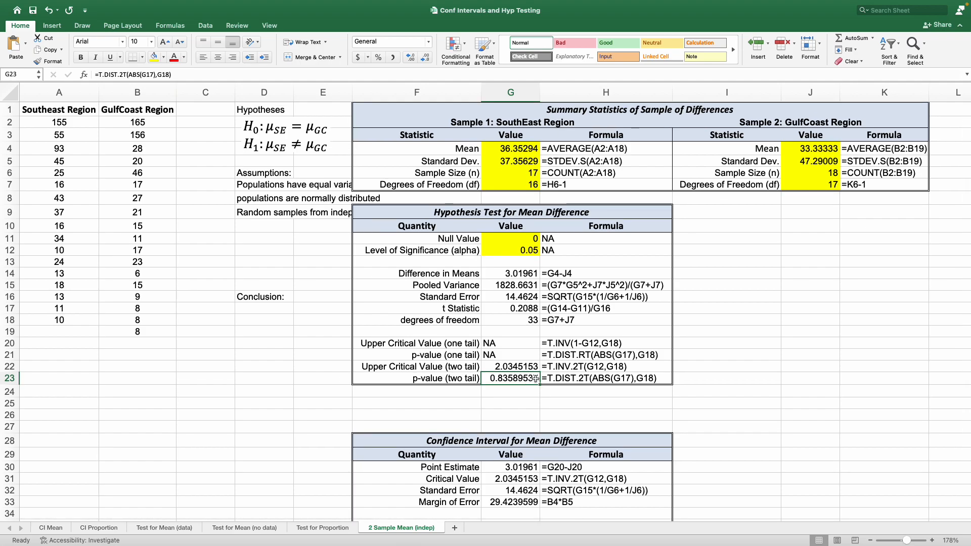
left_click(251, 307)
type("Fail to reje")
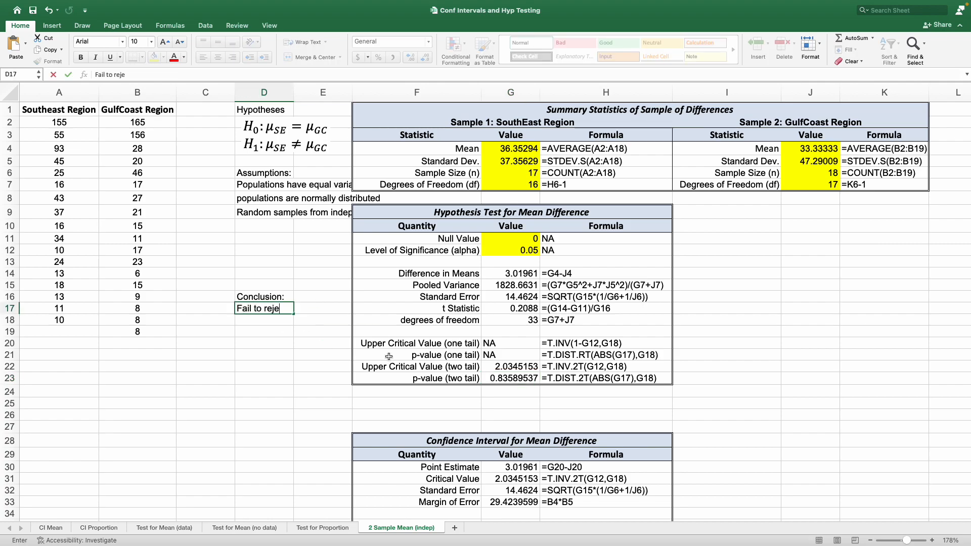
type("ct H0")
key("Return")
Examine the lower and upper bounds in the Confidence Interval for Mean Difference table
scroll(575, 431, "down", 4)
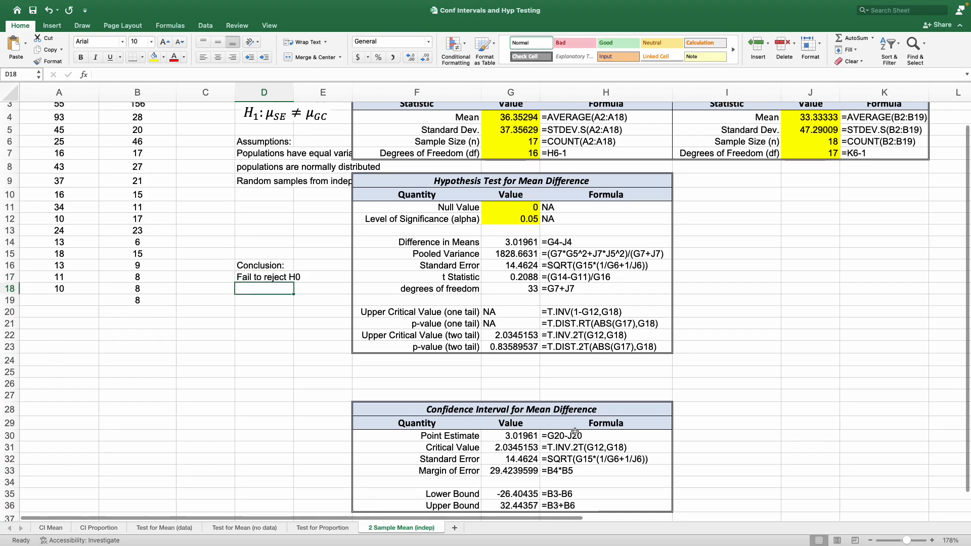
scroll(572, 398, "down", 2)
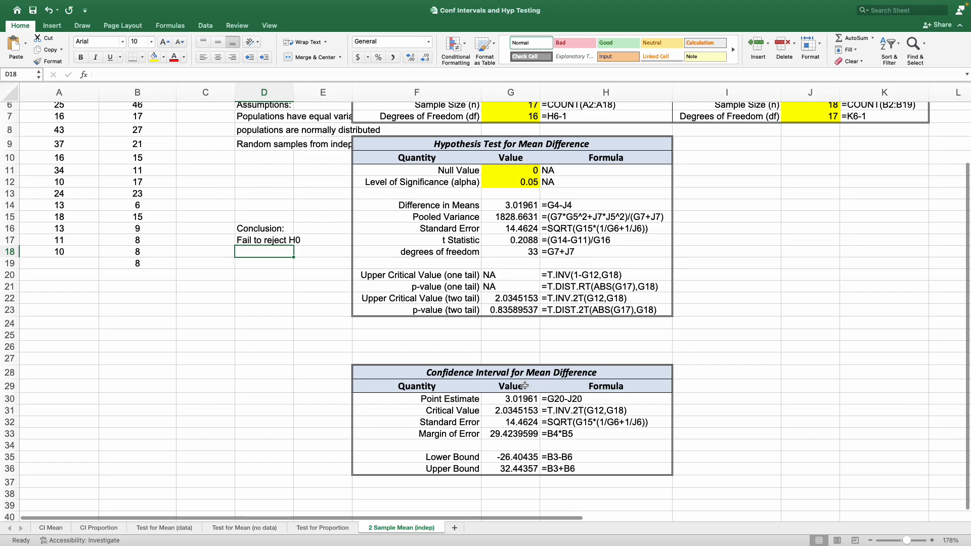
left_click(522, 457)
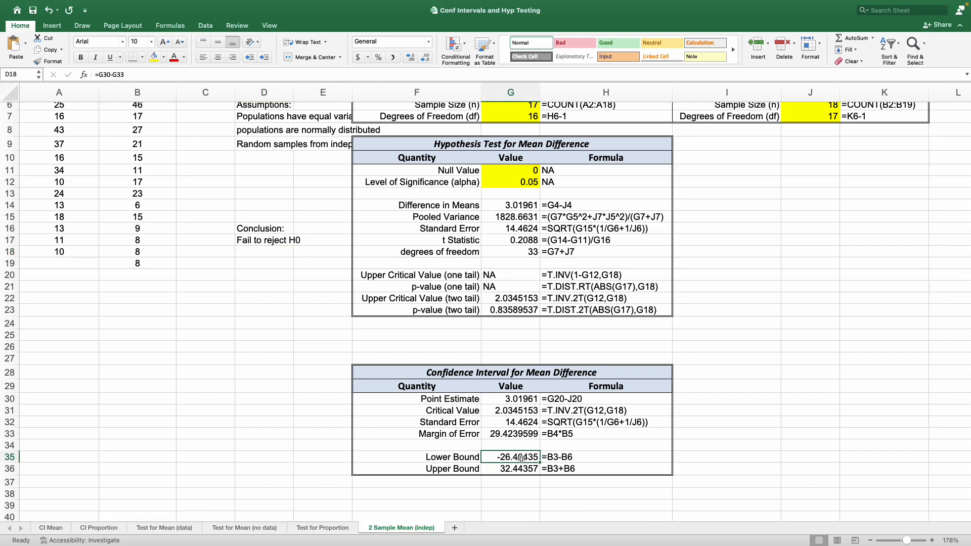
left_click_drag(521, 458, 523, 469)
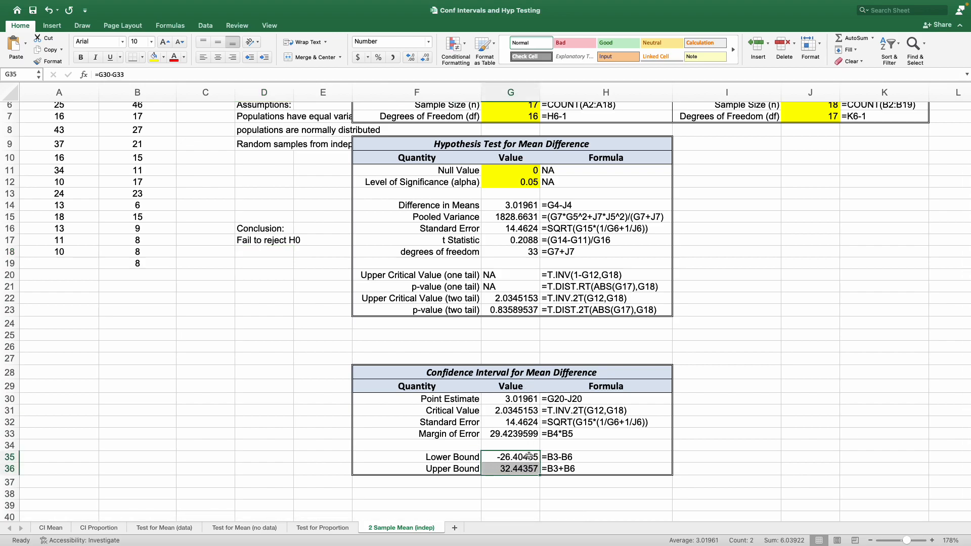
scroll(292, 357, "up", 3)
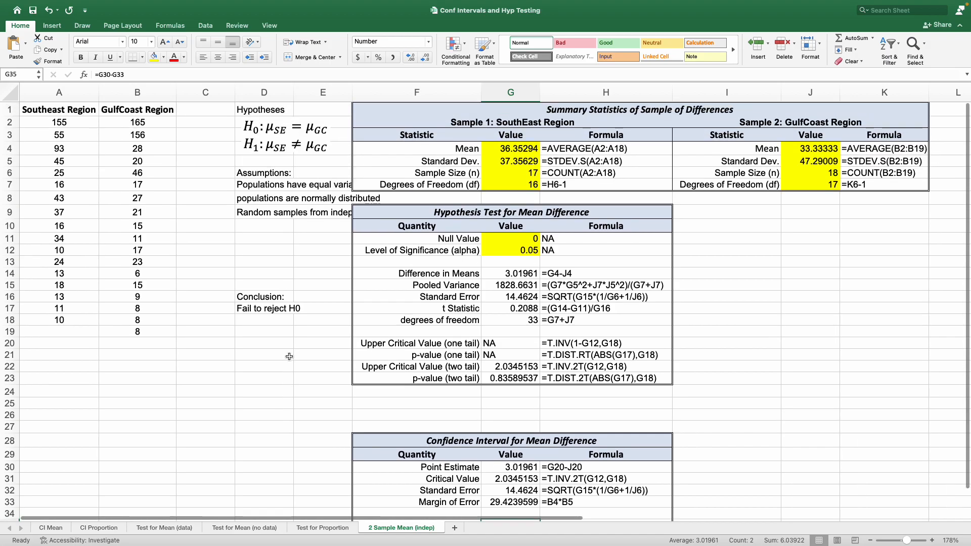
left_click(289, 357)
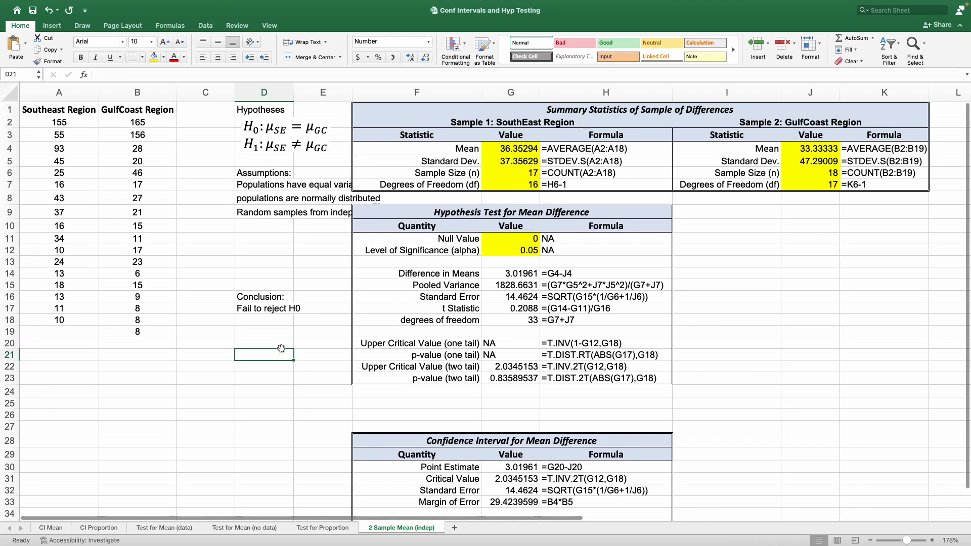
Insert a histogram of the Southeast Region data in A2:A18 and place it beside the hypothesis test table, below the Sample 2 statistics
left_click(59, 121)
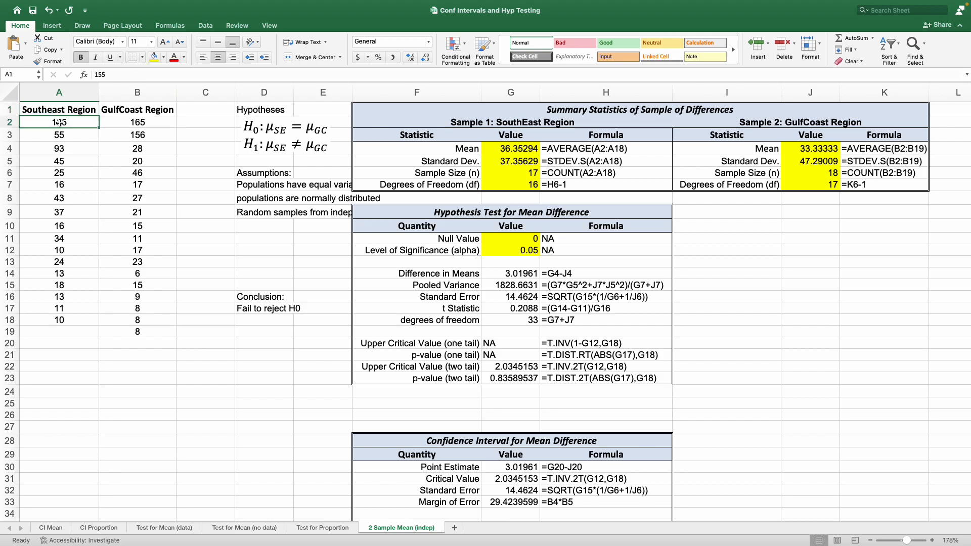
key("super+shift+Down")
left_click(54, 26)
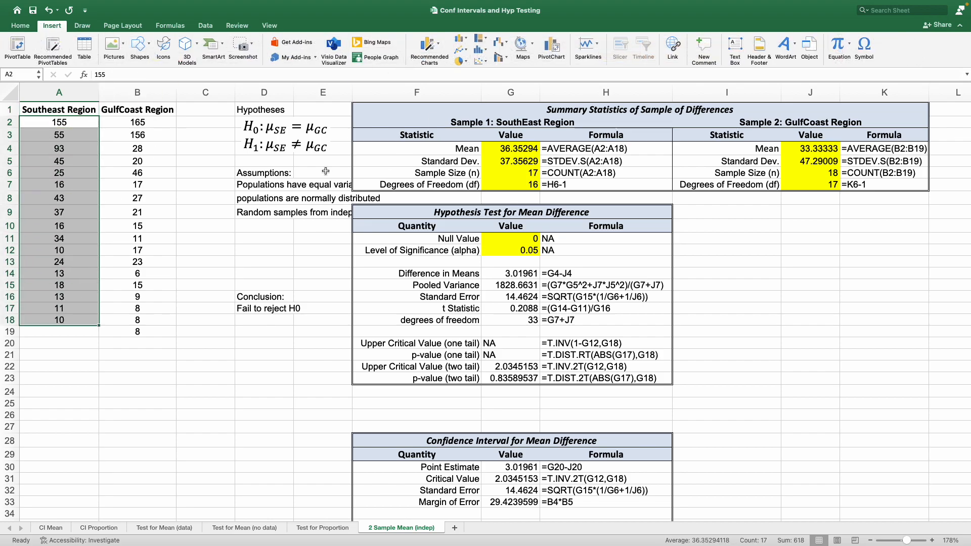
left_click(480, 53)
left_click(487, 88)
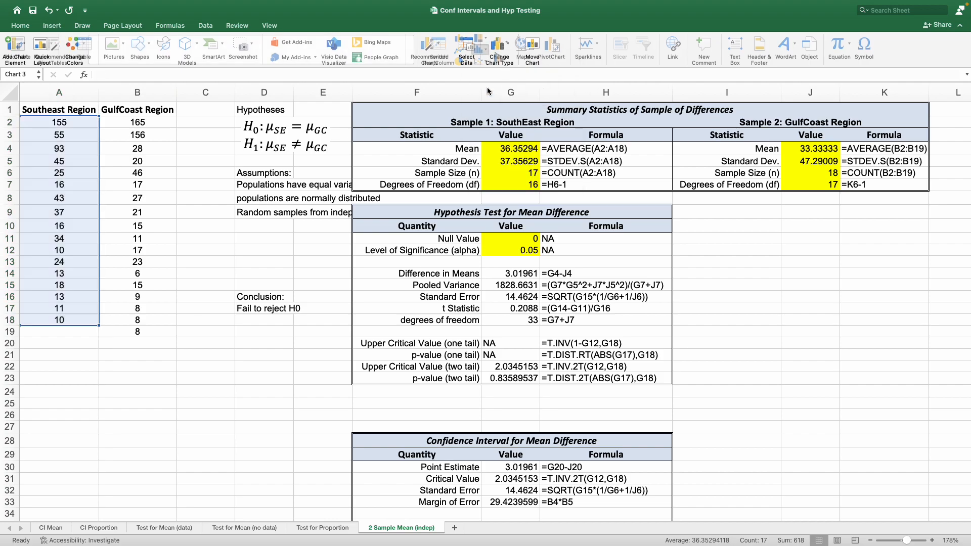
left_click_drag(580, 222, 938, 259)
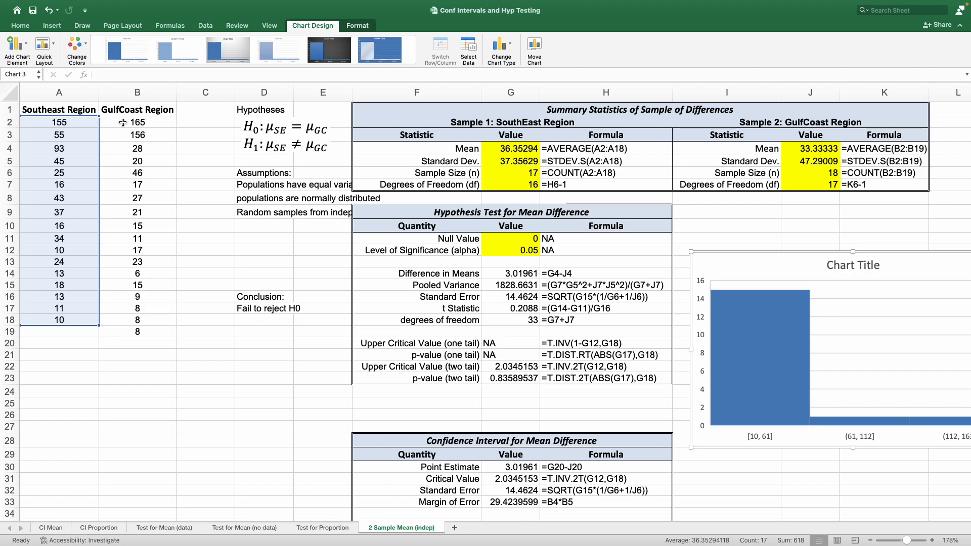
Insert a histogram of the GulfCoast Region data in B2:B19 and move it below the Southeast histogram
left_click_drag(150, 124, 165, 330)
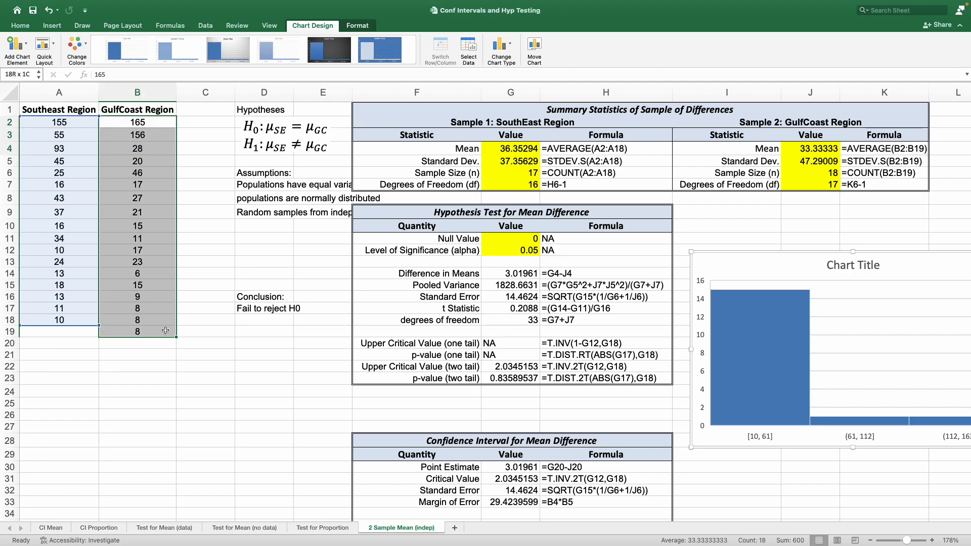
left_click(51, 25)
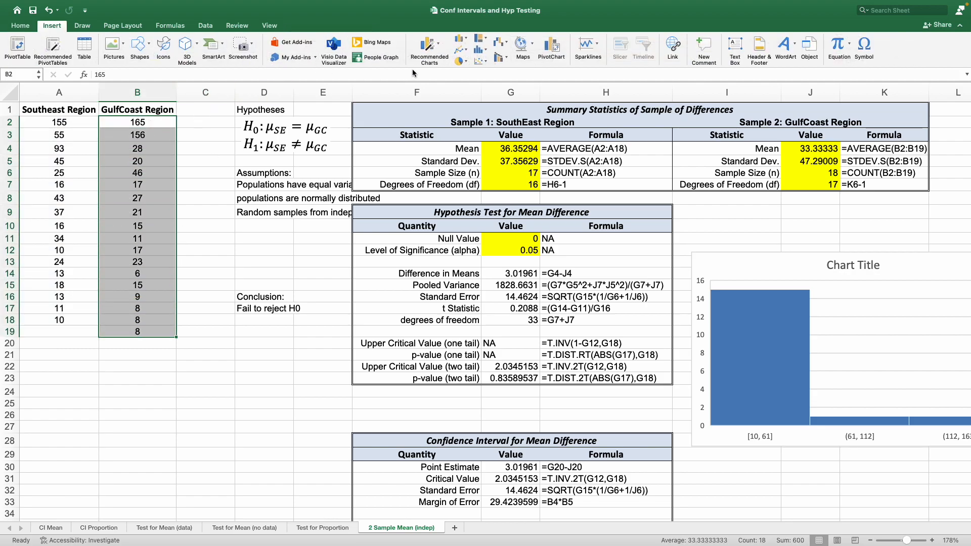
left_click(480, 51)
left_click(498, 96)
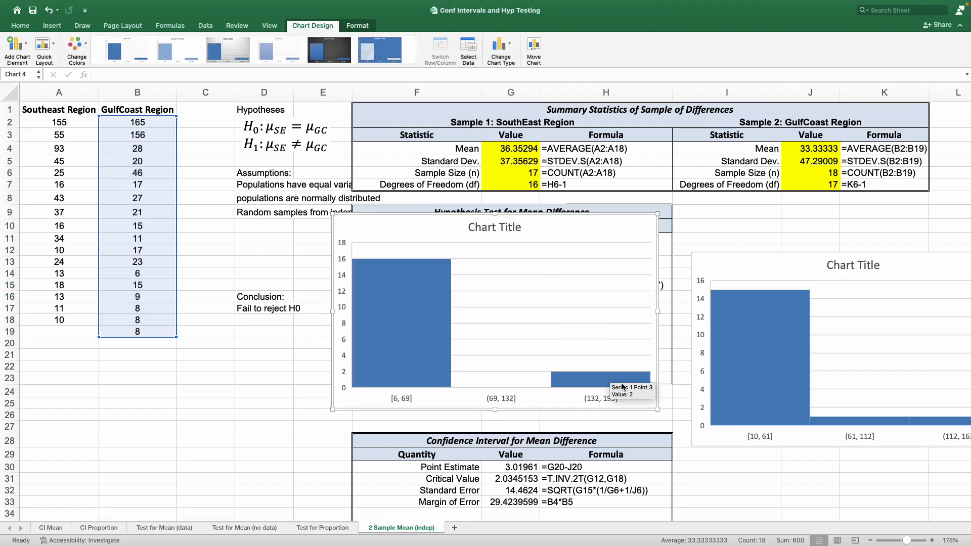
left_click_drag(559, 217, 933, 466)
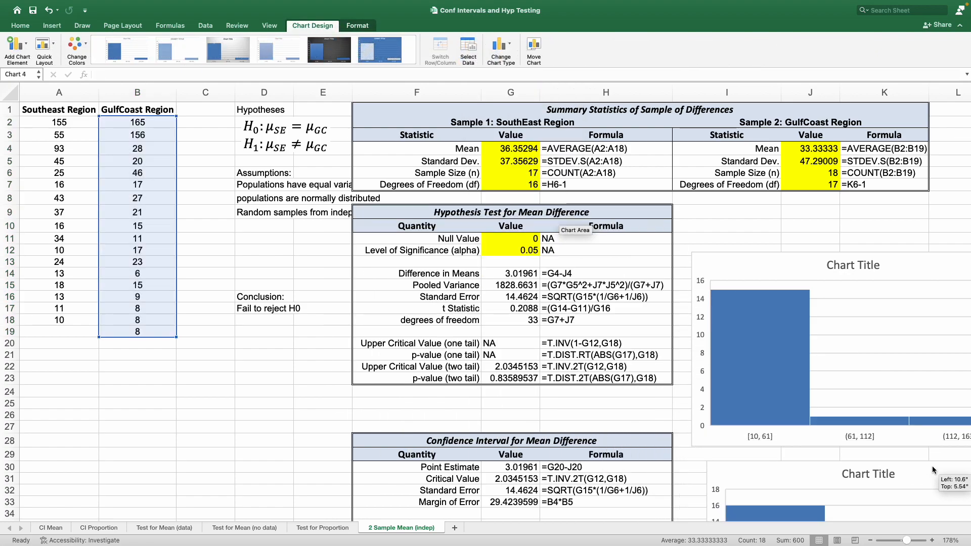
Shift the Gulf Coast histogram slightly so that its left edge lines up with the Southeast histogram above it
scroll(743, 388, "down", 5)
scroll(744, 389, "down", 4)
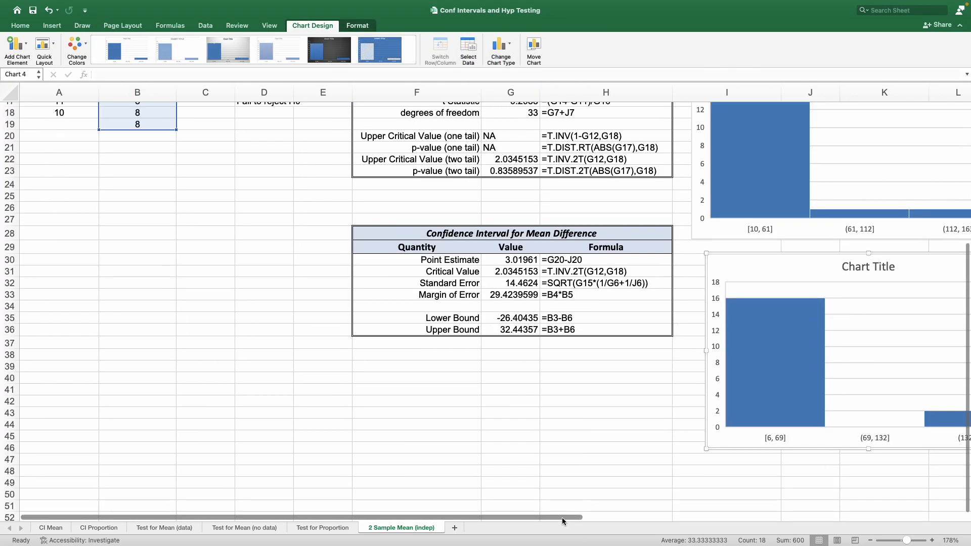
scroll(562, 517, "right", 5)
scroll(715, 476, "up", 4)
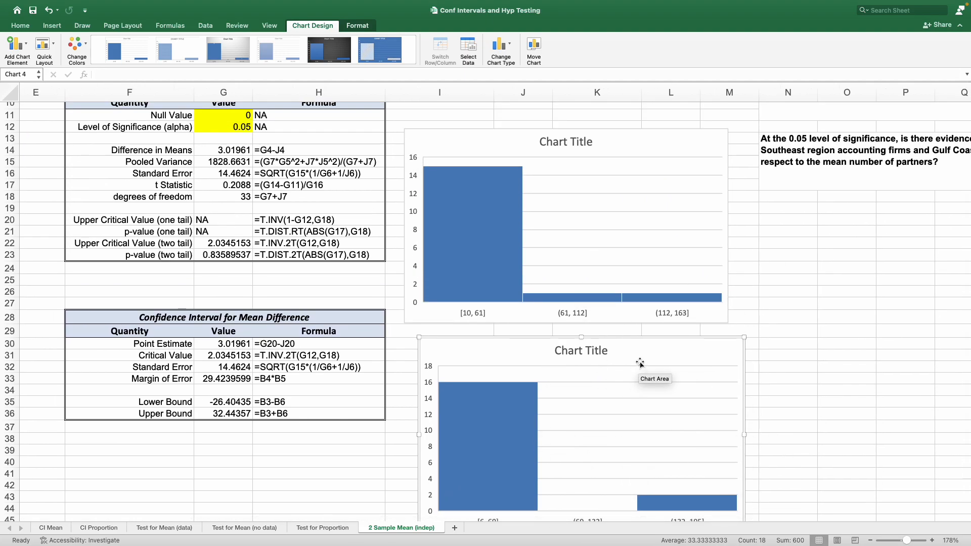
scroll(602, 352, "up", 2)
left_click_drag(616, 374, 602, 373)
scroll(779, 377, "up", 4)
left_click(774, 448)
Change the title of the upper histogram, which plots the Southeast data, to "South East"
left_click_drag(741, 517, 720, 526)
scroll(302, 384, "up", 1)
scroll(779, 425, "down", 5)
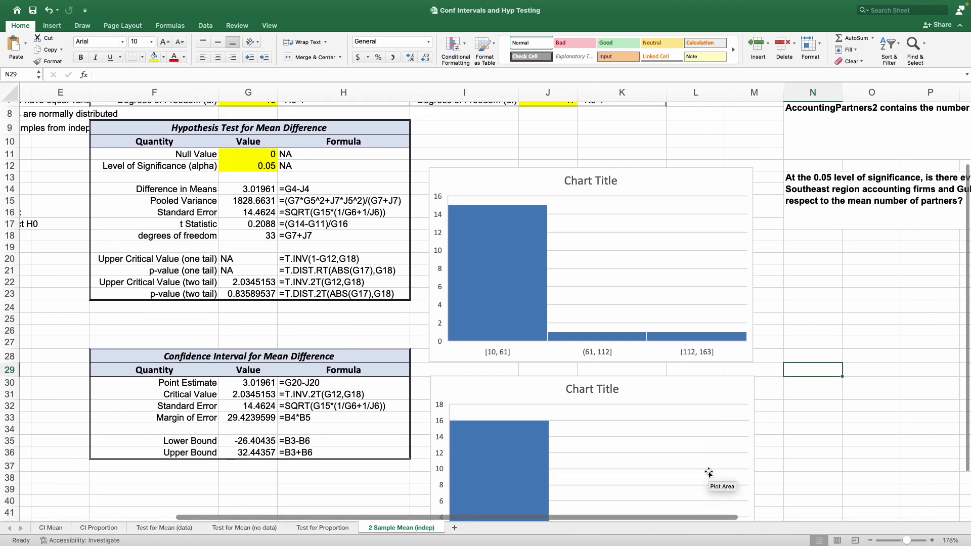
scroll(705, 474, "up", 4)
scroll(704, 473, "up", 2)
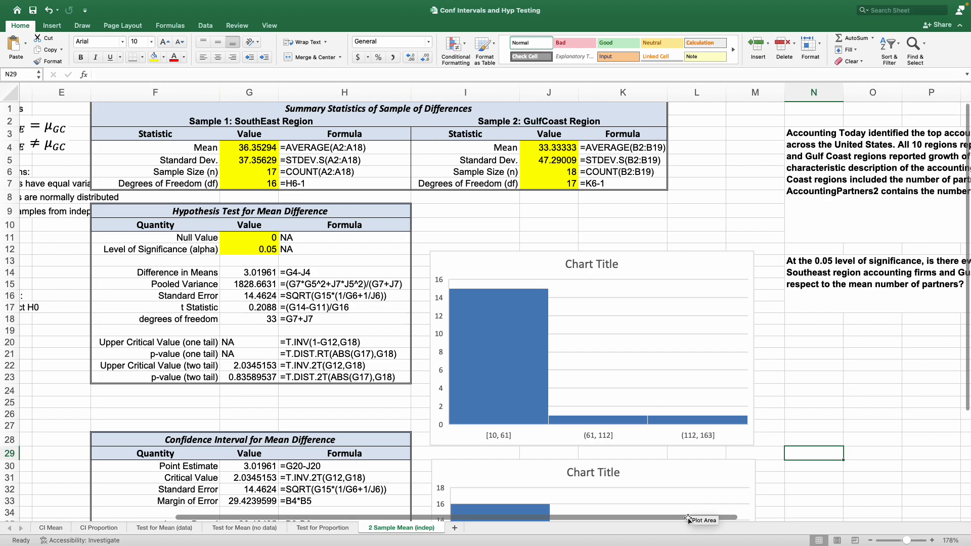
scroll(689, 518, "left", 3)
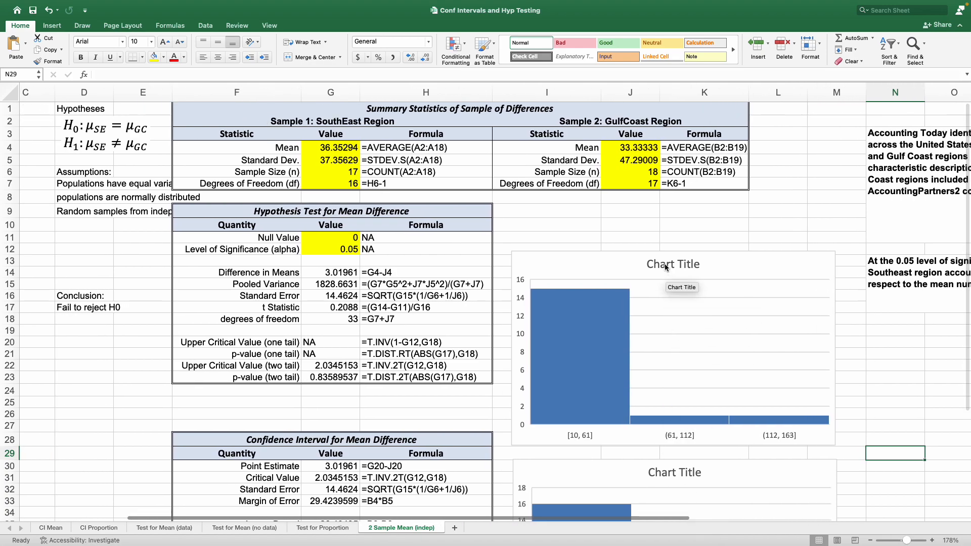
double_click(665, 266)
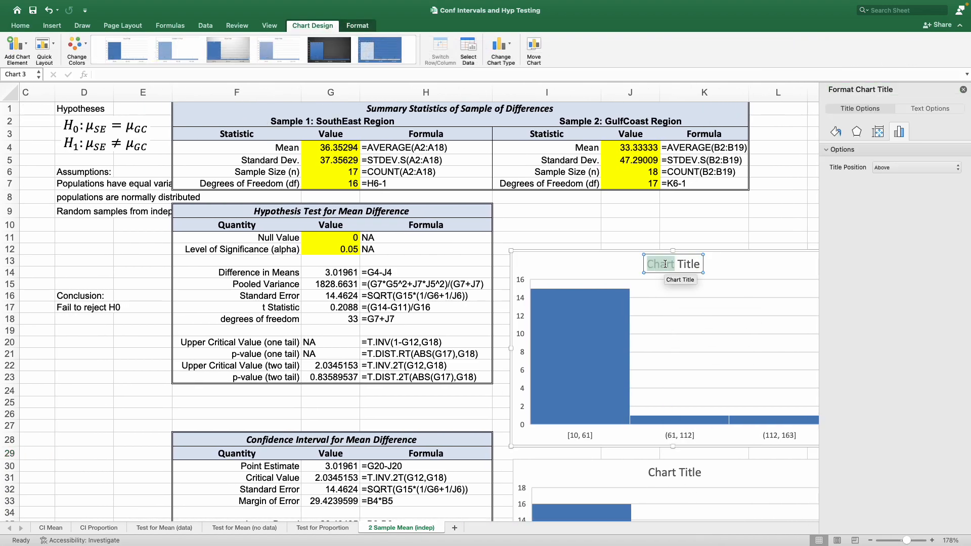
triple_click(666, 264)
type("South East")
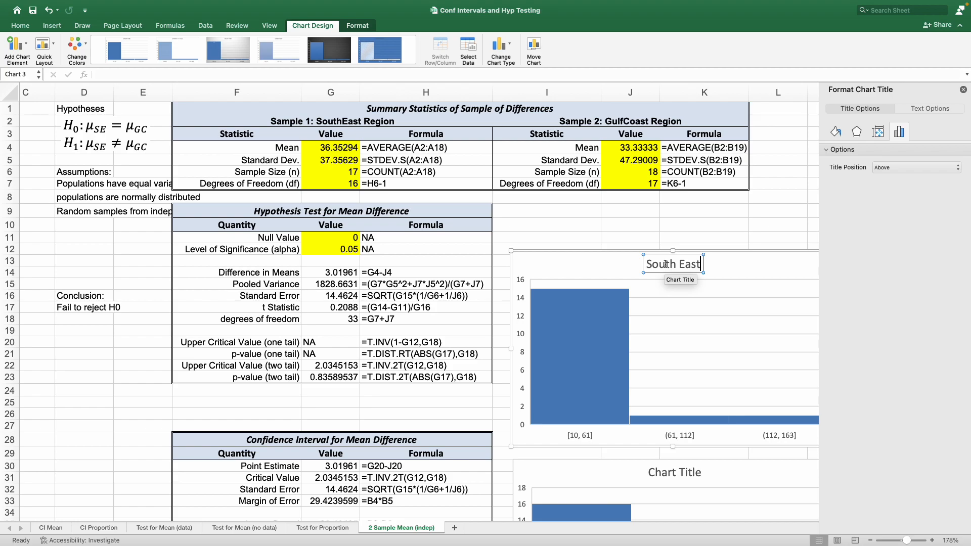
left_click(752, 223)
Change the title of the lower histogram to "Gulf Coast"
scroll(730, 261, "down", 2)
triple_click(667, 428)
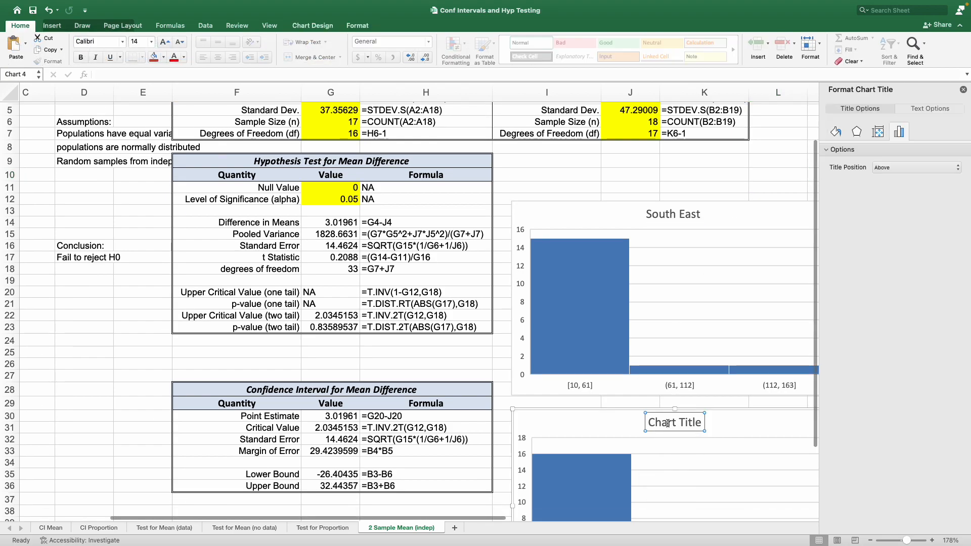
type("Gulf Coast")
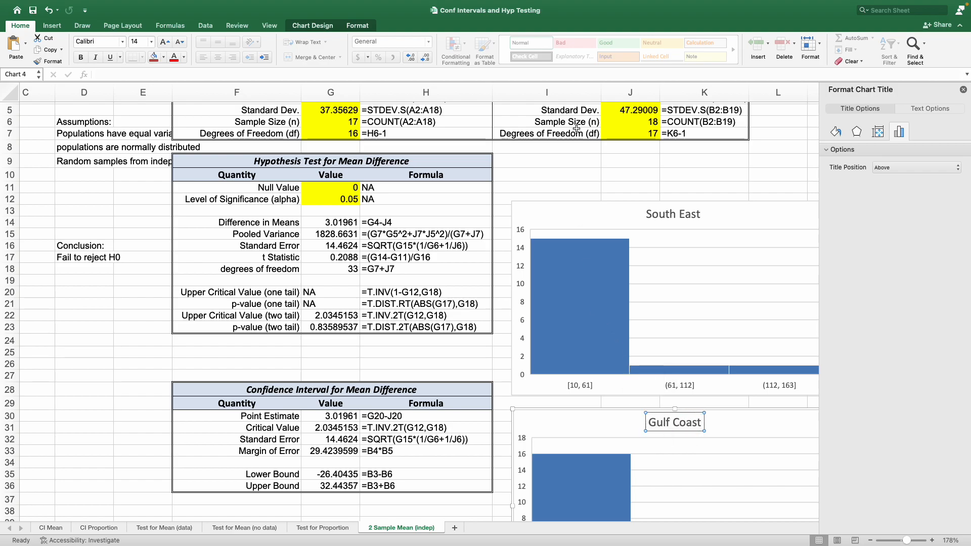
left_click(576, 162)
left_click_drag(426, 517, 253, 389)
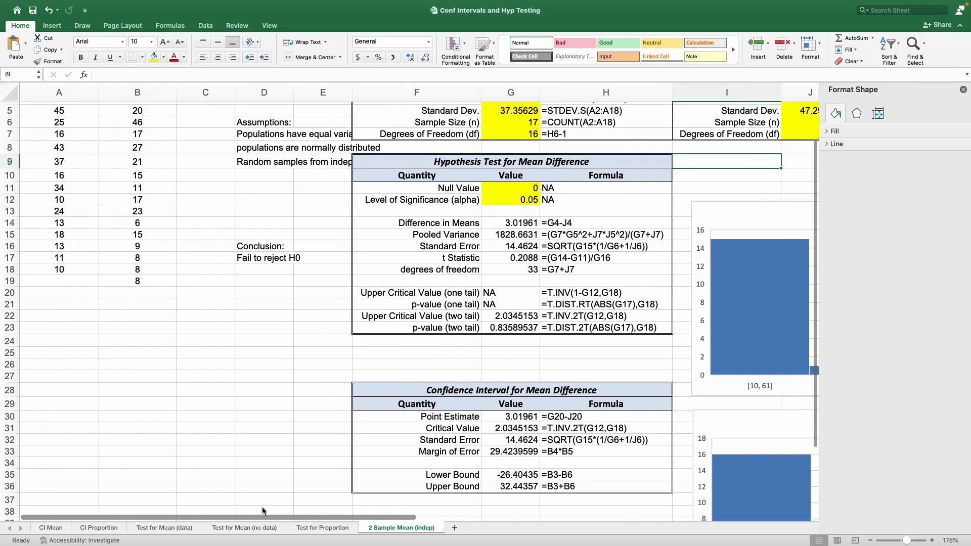
scroll(254, 385, "up", 3)
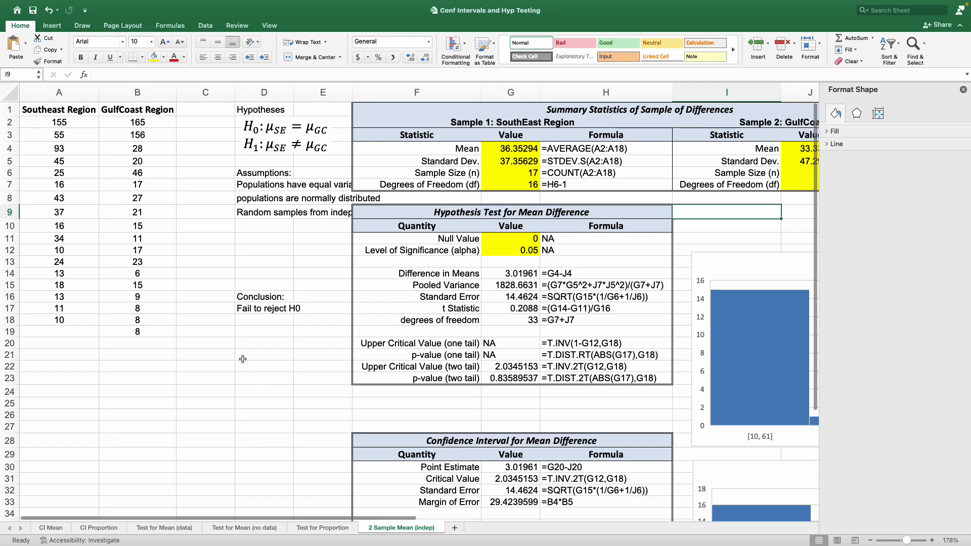
scroll(259, 388, "down", 3)
scroll(260, 387, "up", 3)
left_click(268, 239)
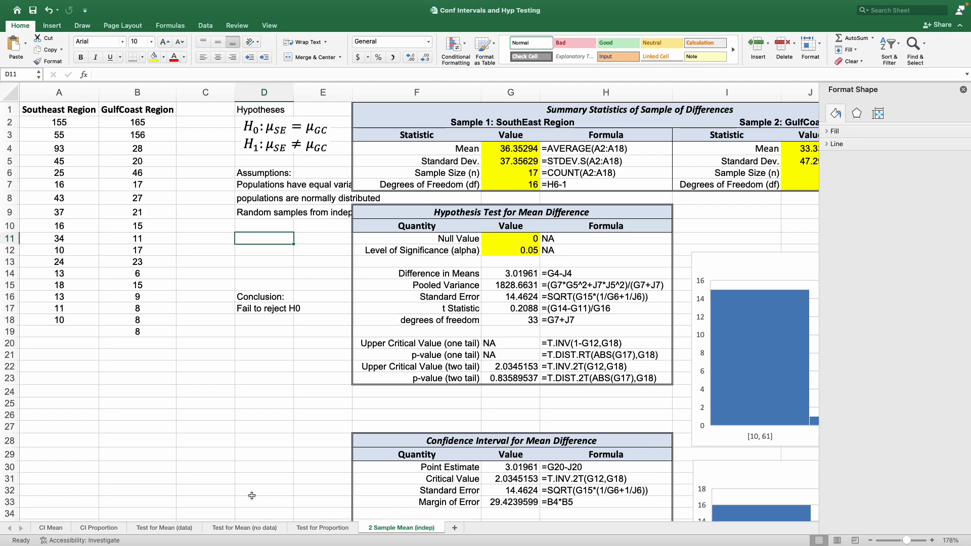
mouse_move(894, 2)
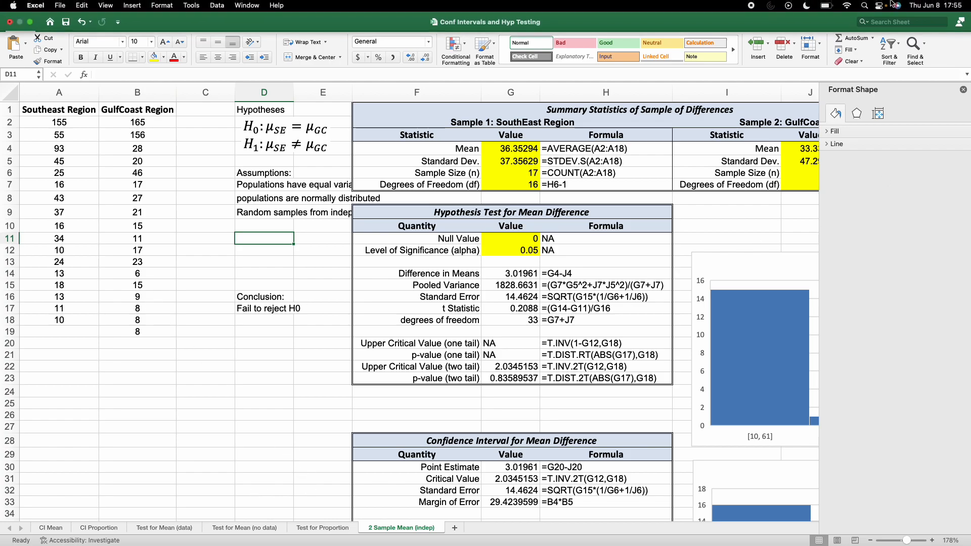